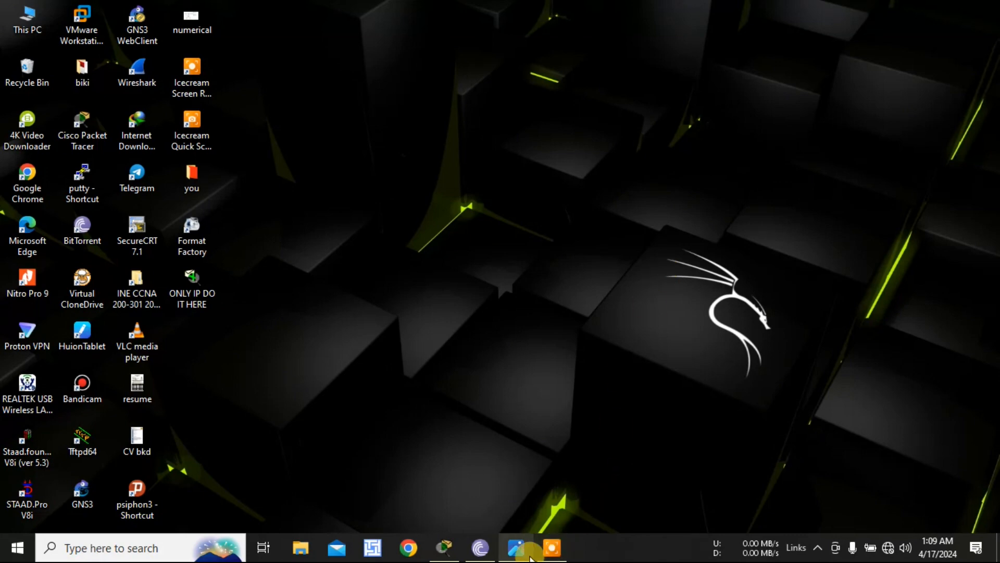
View the numerical.PNG topology diagram, then switch to Cisco Packet Tracer and open router R1's command line
mouse_move(550, 560)
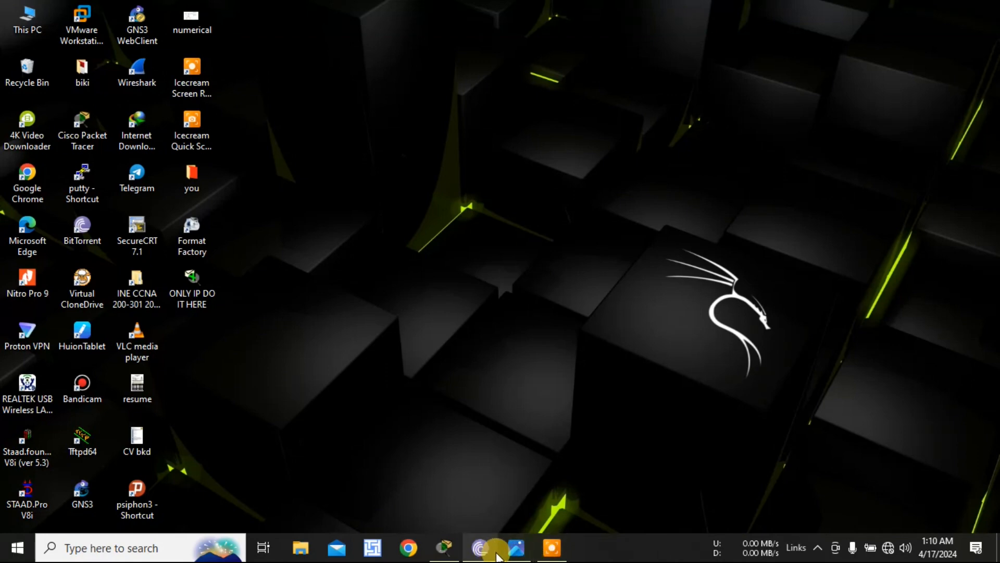
click(514, 553)
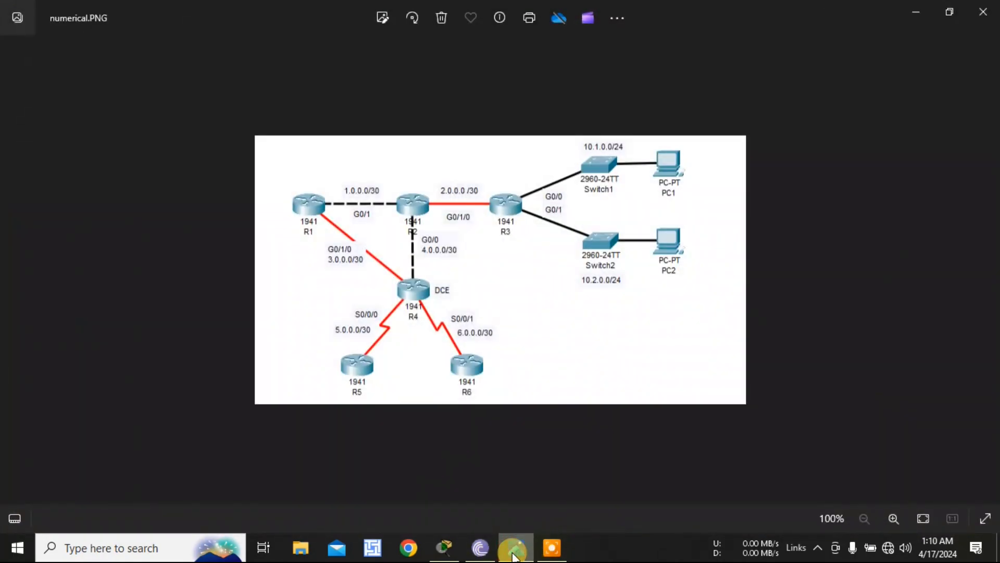
click(446, 553)
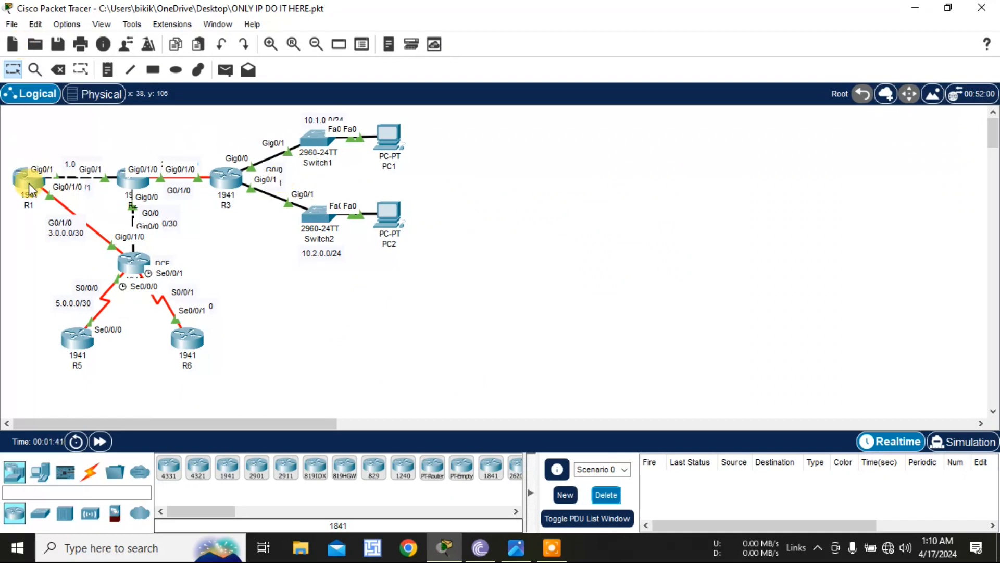
mouse_move(30, 183)
click(25, 186)
click(401, 52)
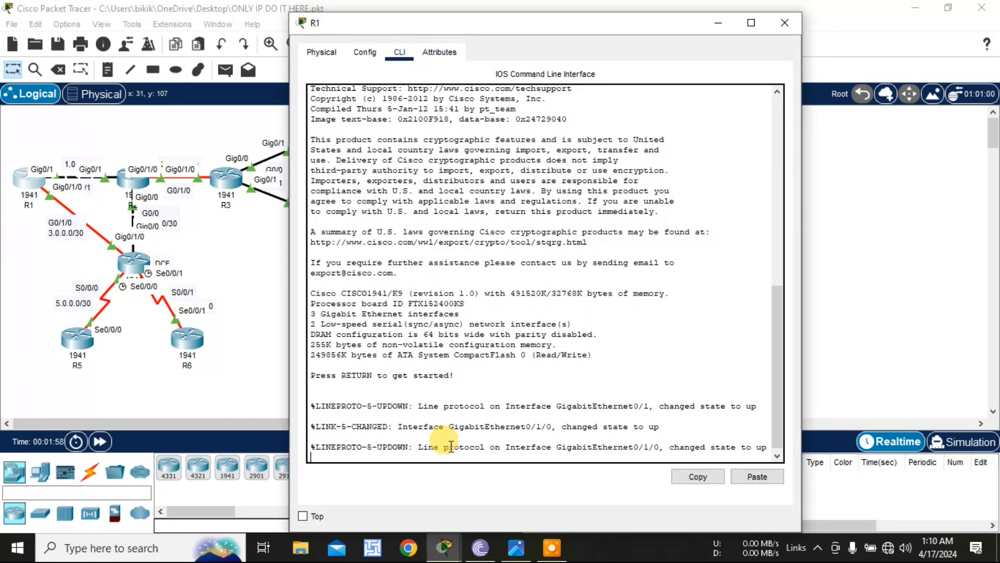
Bring up the numerical.PNG diagram and place R1's command-line window beside the R1, R2 and R4 links
click(519, 544)
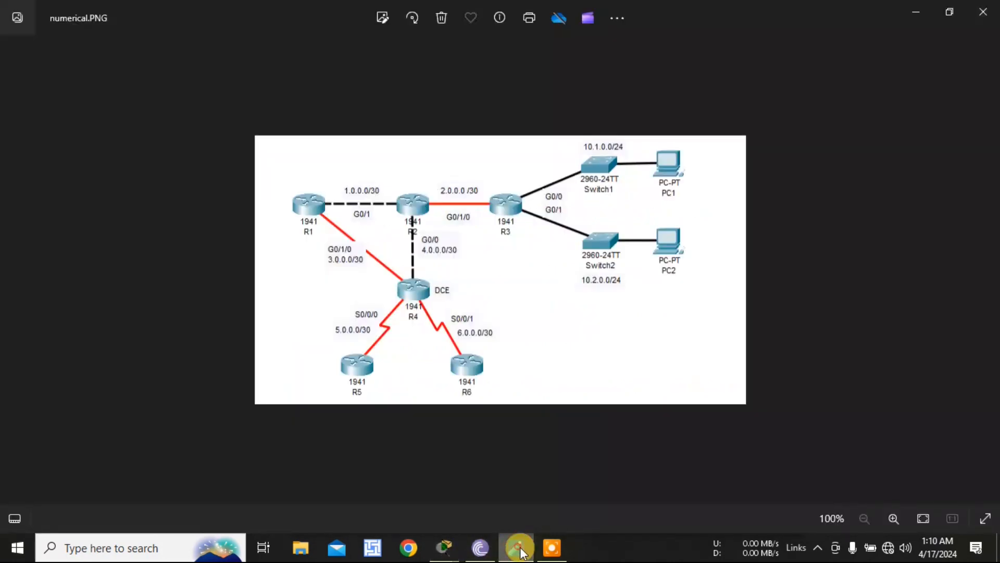
right_click(552, 550)
click(388, 506)
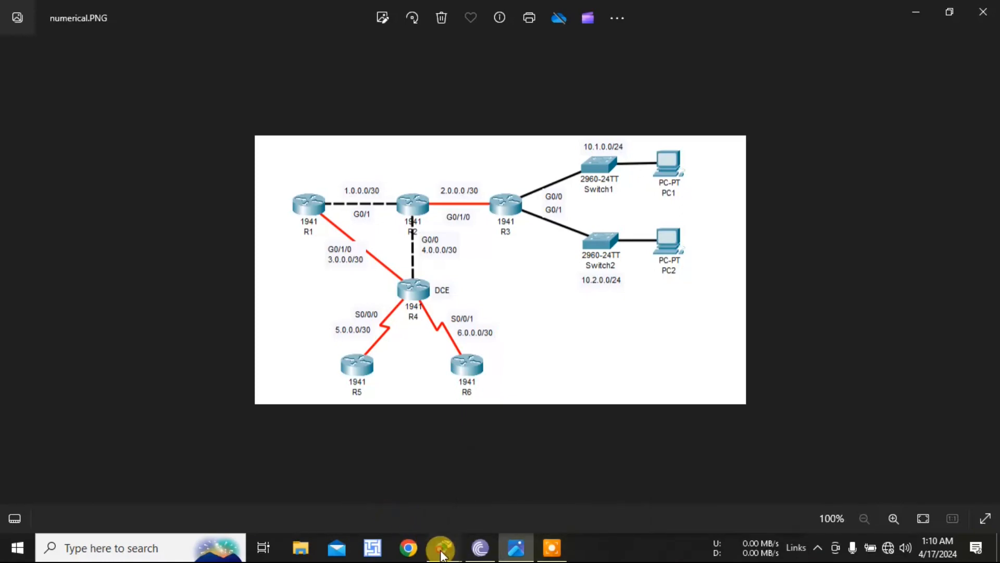
mouse_move(443, 547)
click(501, 492)
drag(455, 23, 659, 12)
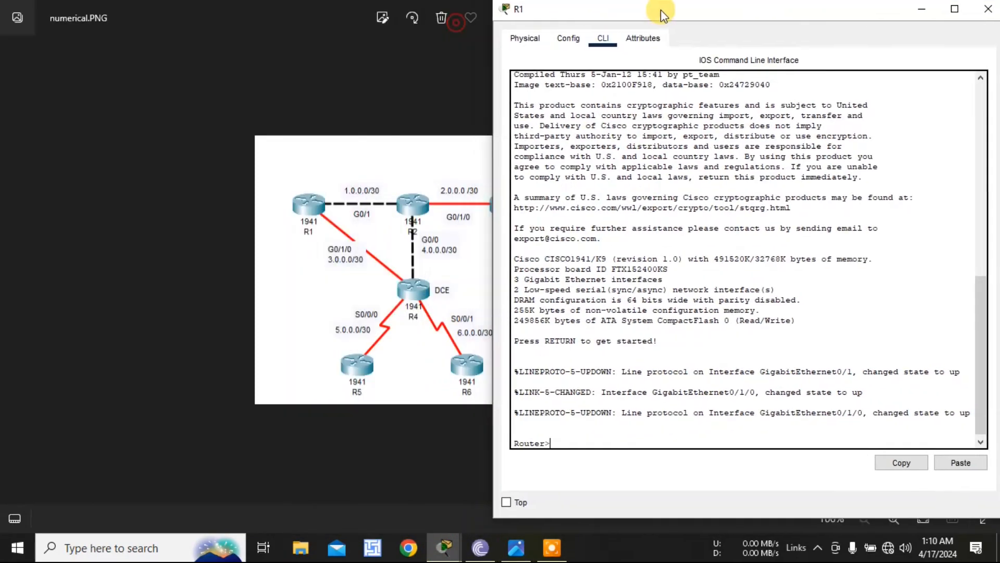
click(556, 557)
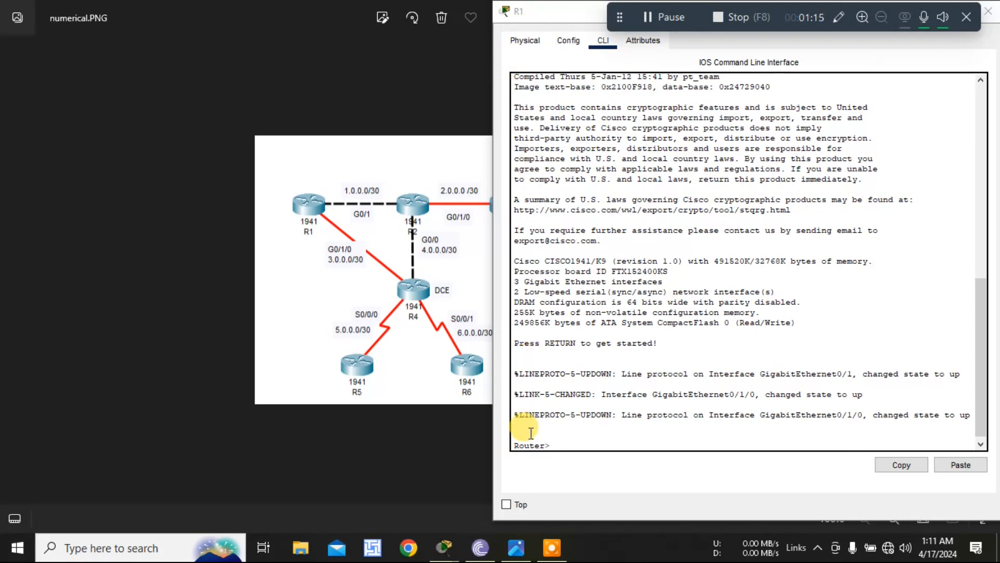
click(560, 452)
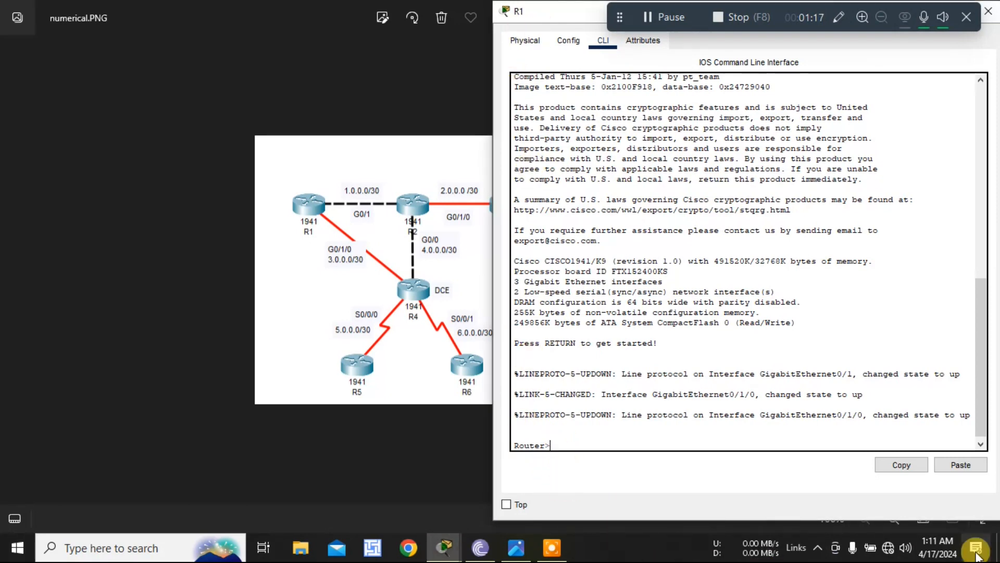
Enter privileged mode and global configuration mode on R1 with en and conf t
text(en)
key(Return)
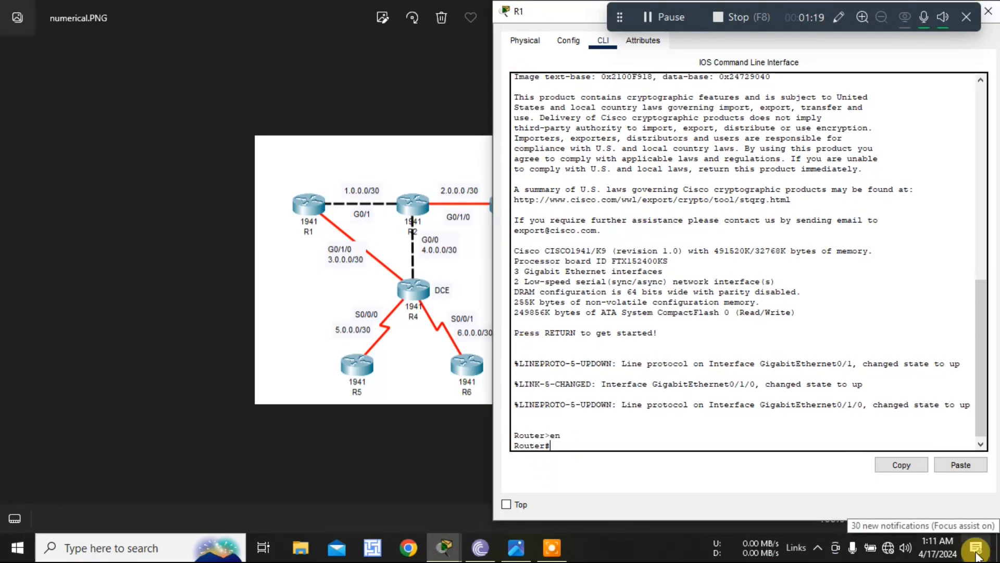
text(conf t)
key(Return)
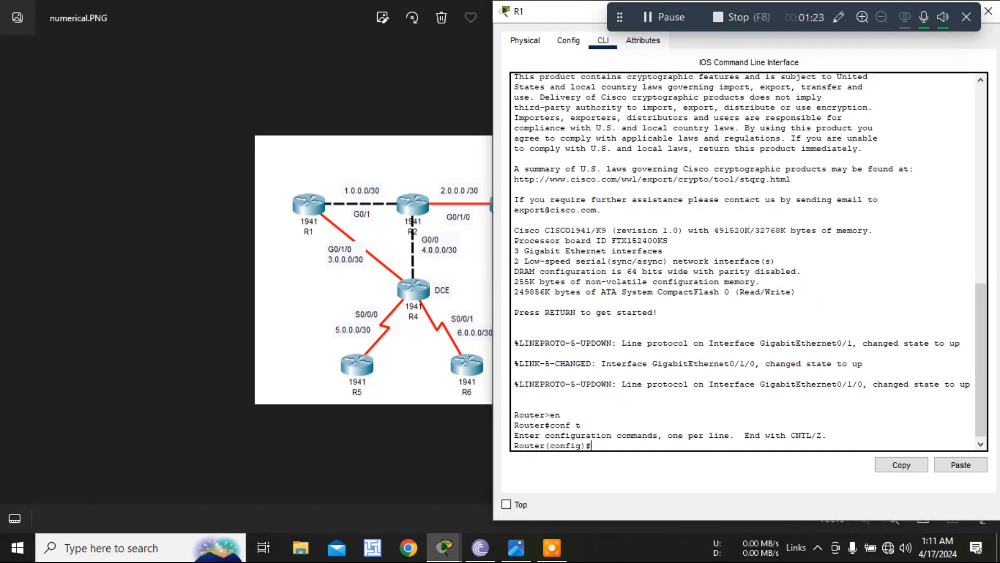
List the available routing protocols and start EIGRP on R1 with autonomous system number 100
text(router ?)
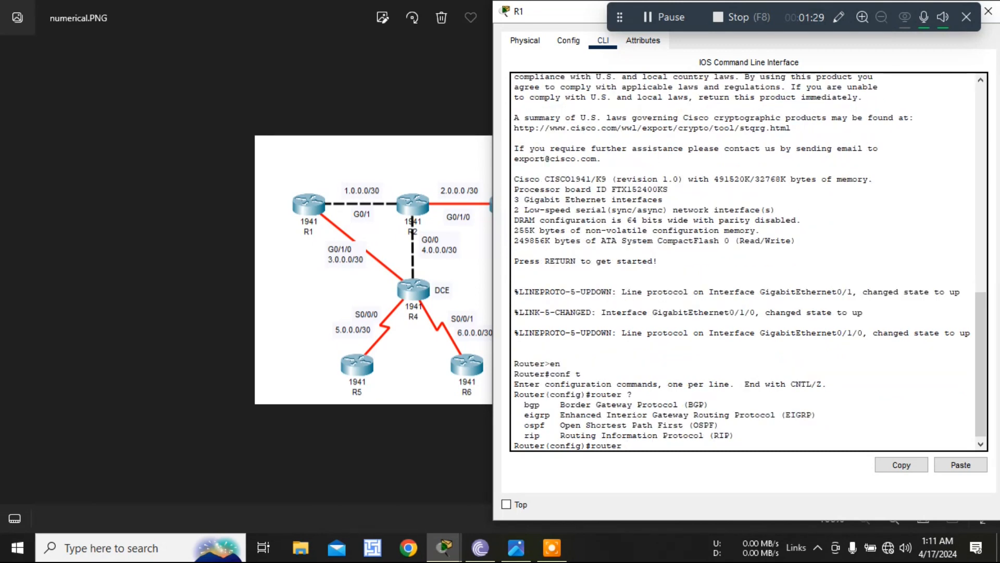
text(ei)
key(Tab)
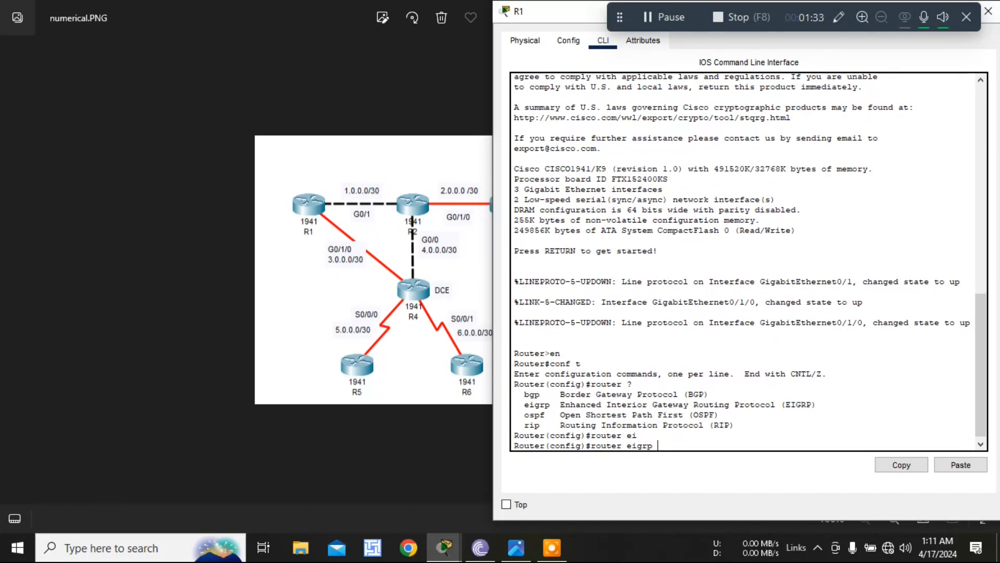
text(?)
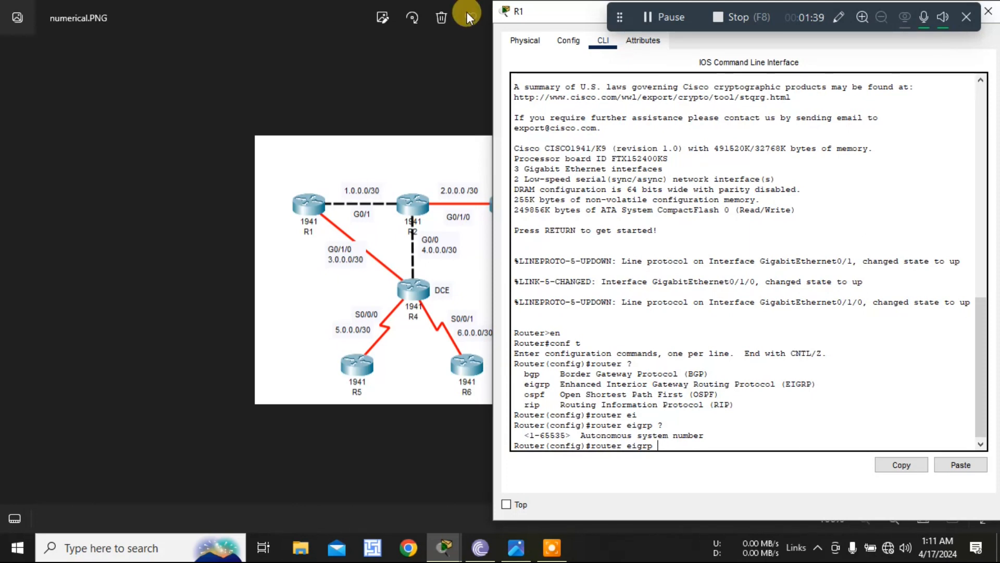
text(100)
key(Return)
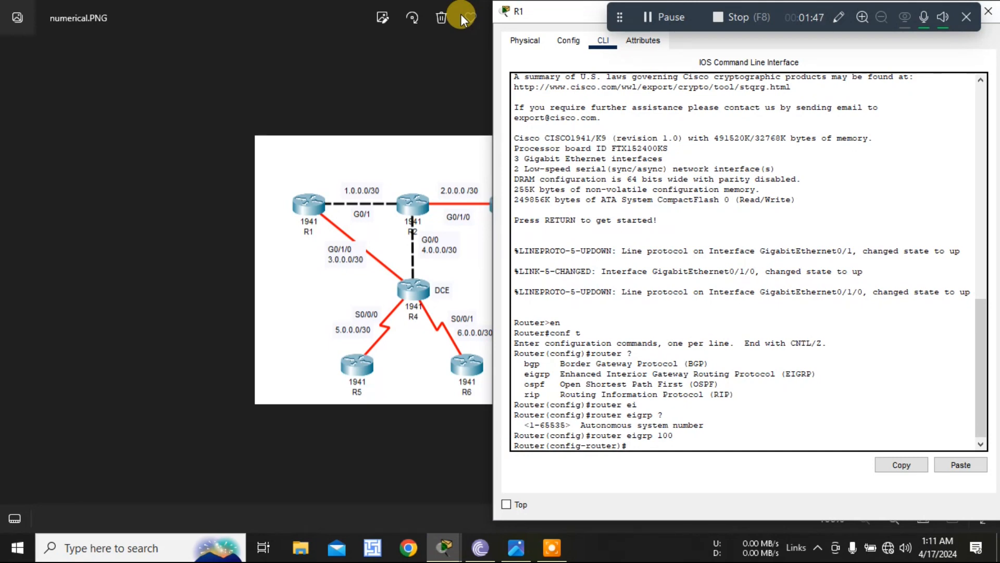
List the EIGRP router commands on R1 and disable automatic summarization with no auto-summary
text(?)
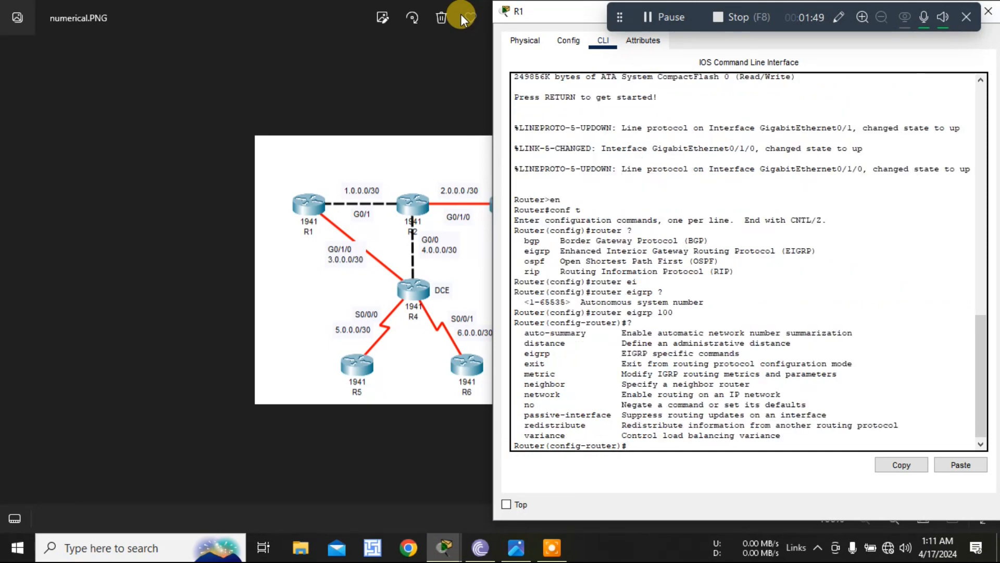
text(no au)
key(Tab)
key(Return)
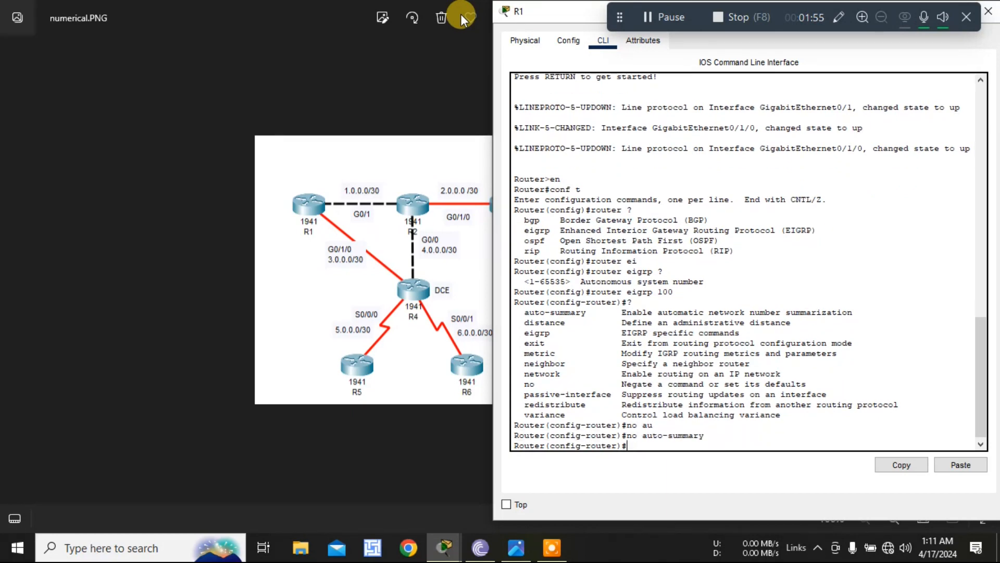
Advertise network 1.0.0.0 with wildcard mask 0.0.0.3 in R1's EIGRP 100, consulting the command help
text(?)
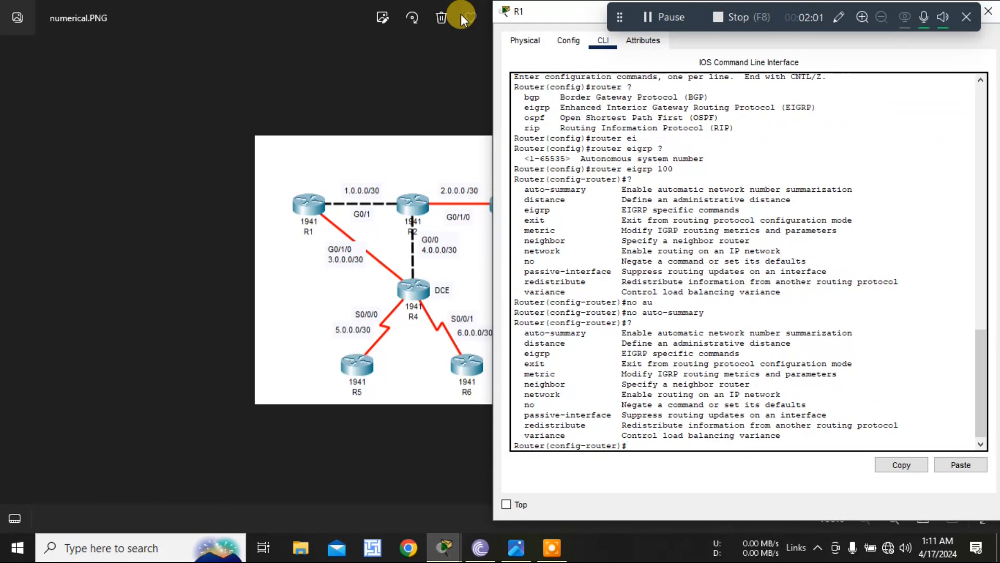
text(net)
key(Tab)
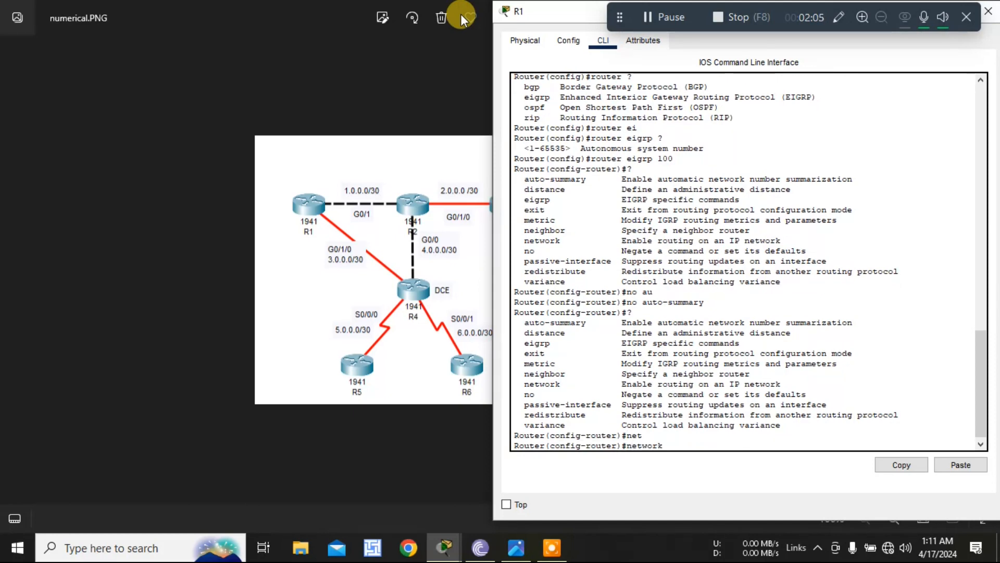
text(1.0.0.0 ?)
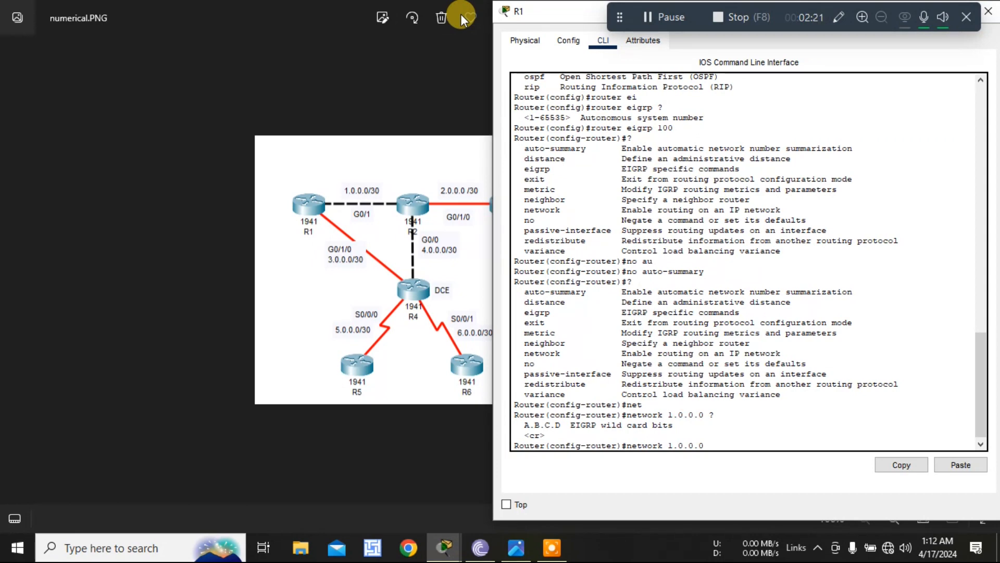
text(0.0.0.3?)
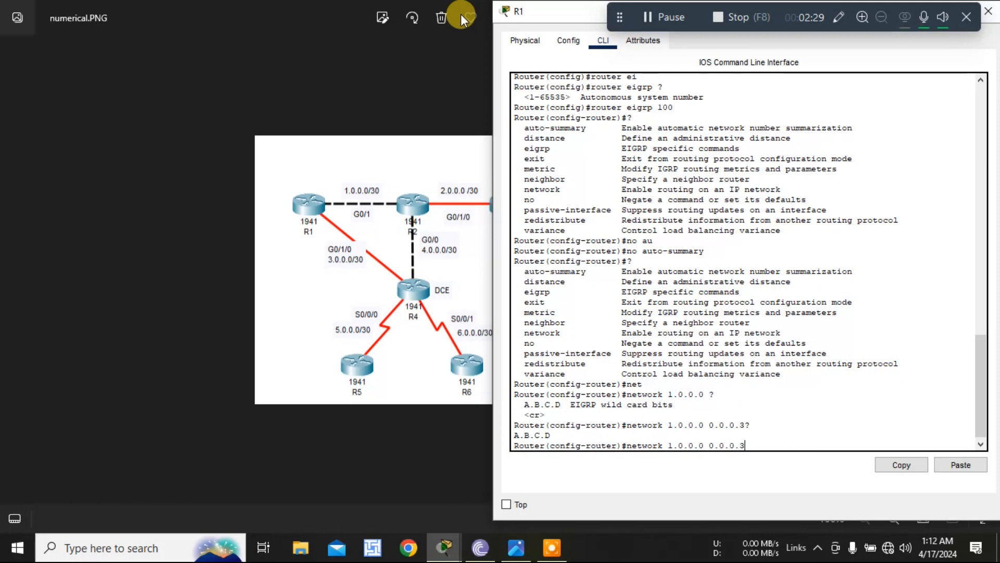
key(Return)
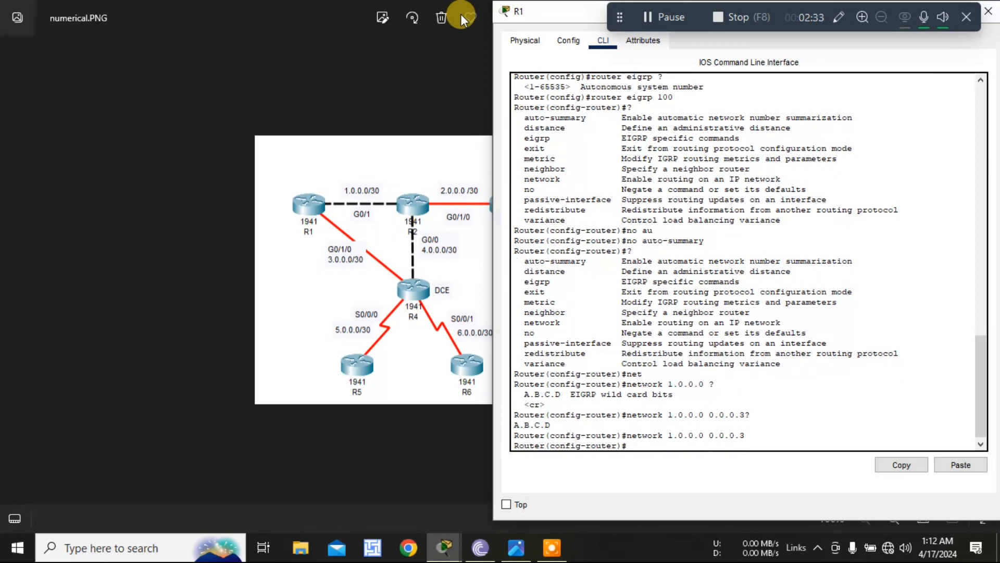
Reuse the previous network command to advertise network 3.0.0.0 with wildcard mask 0.0.0.3 on R1
key(Up)
key(Left)
key(Left)
key(Left)
key(Left)
key(Left)
key(Left)
key(BackSpace)
text(3)
key(Return)
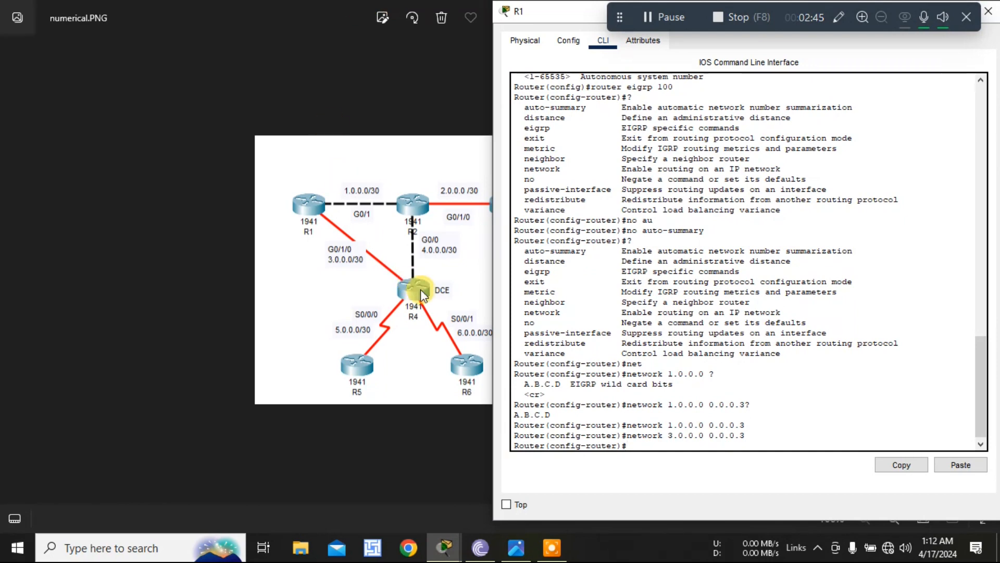
Close R1's window and open router R2's command line in Cisco Packet Tracer
drag(558, 8, 454, 42)
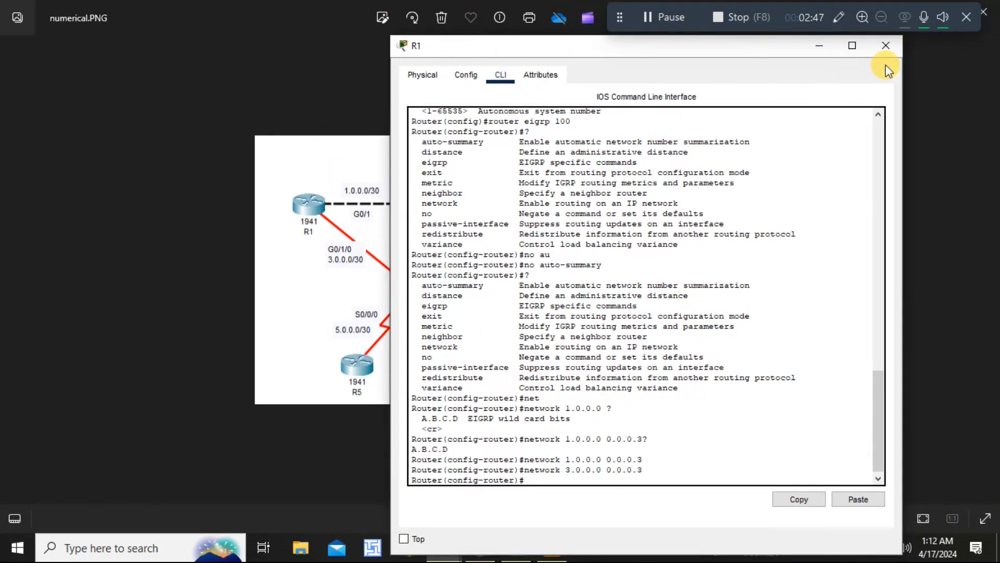
click(885, 46)
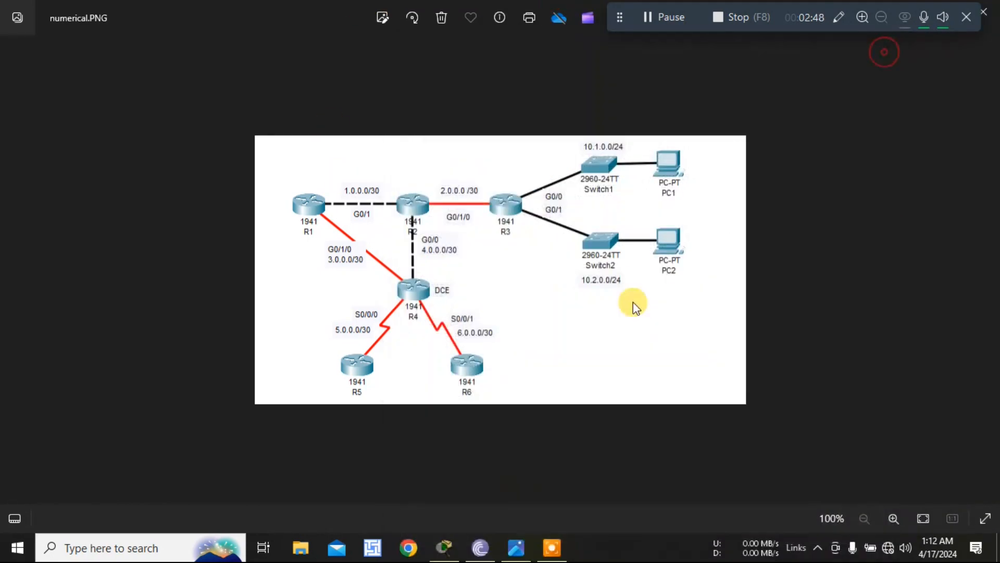
click(430, 553)
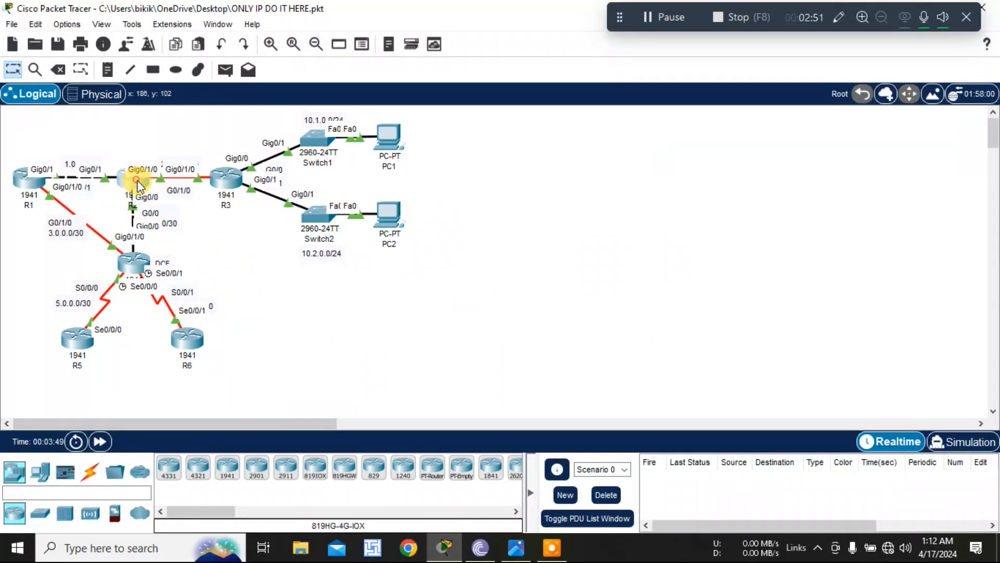
click(137, 181)
click(399, 53)
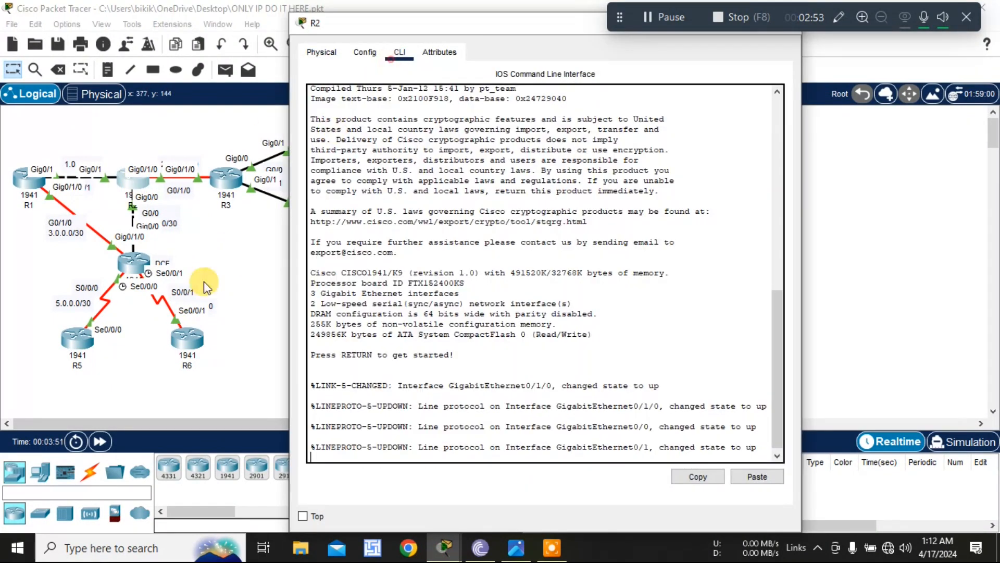
Enter privileged mode and global configuration mode on R2 with en and conf t
key(Return)
text(en)
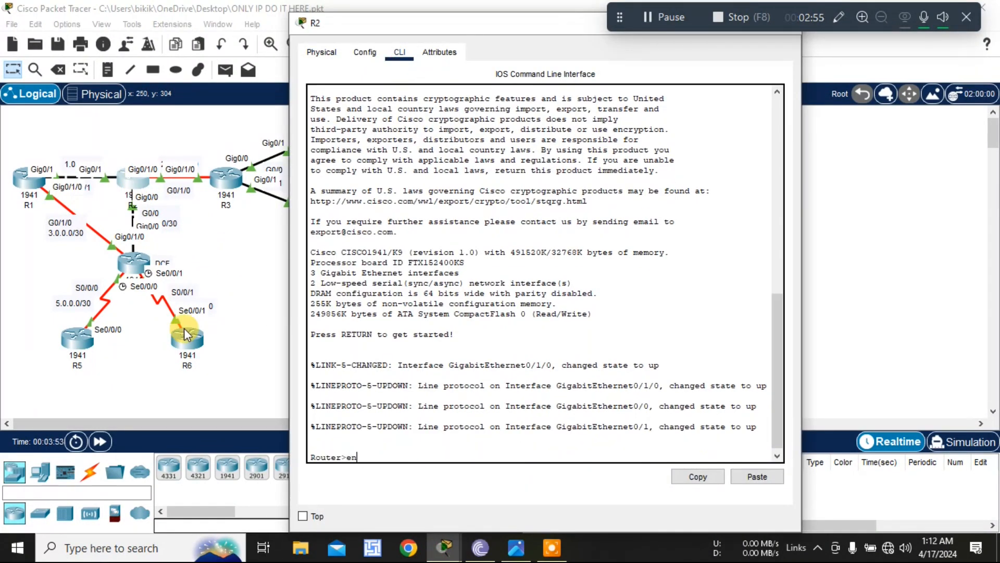
key(Return)
text(conf t)
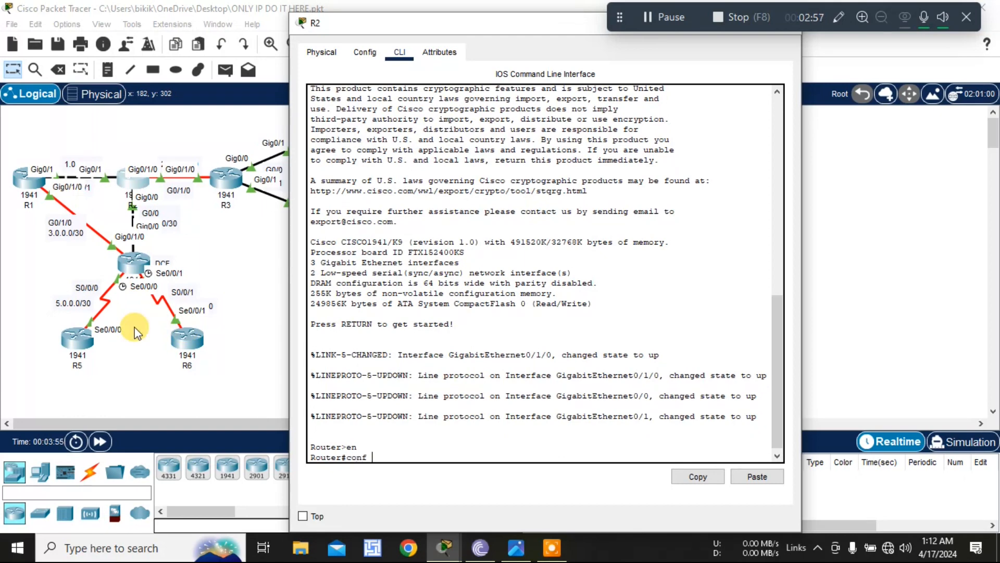
key(Return)
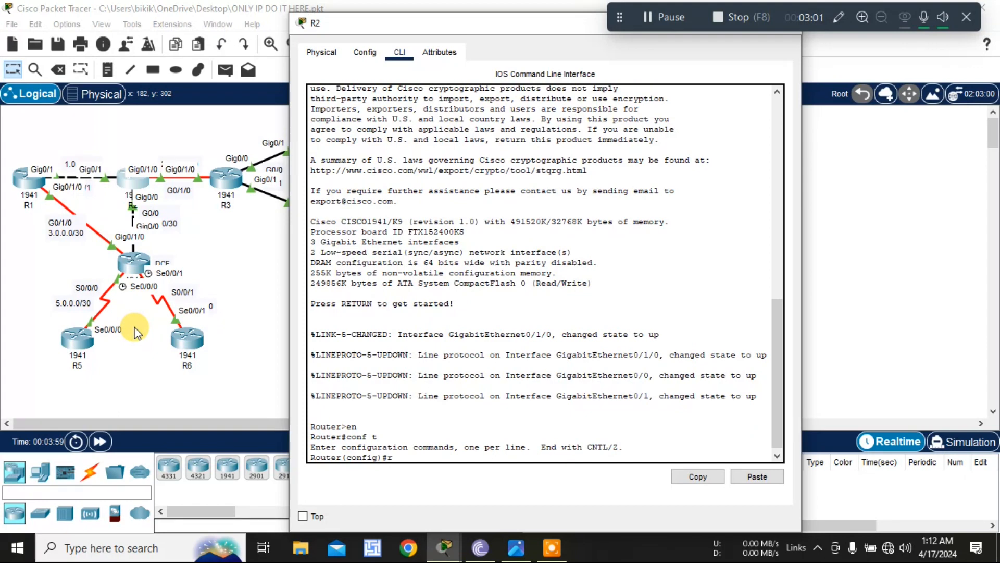
Start the EIGRP routing process on R2 with autonomous system number 100
text(outer eig)
key(Tab)
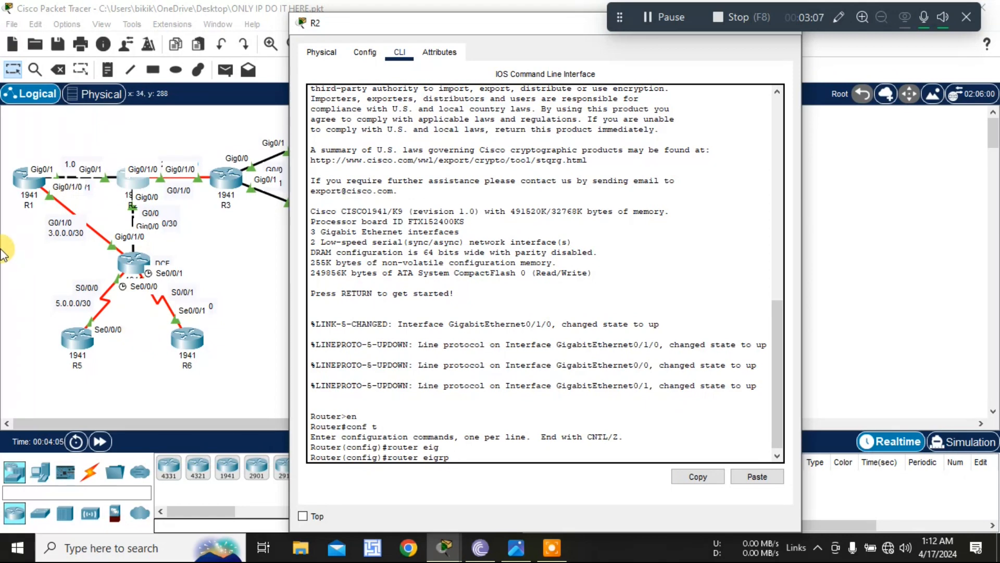
text(100)
key(Return)
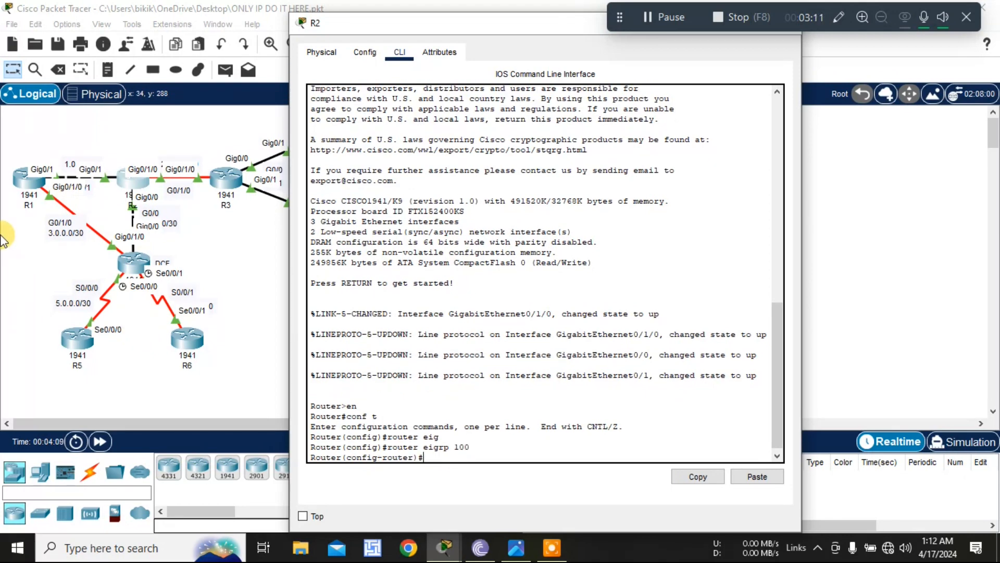
Disable automatic summarization for EIGRP 100 on R2 with no auto-summary
text(no n)
key(BackSpace)
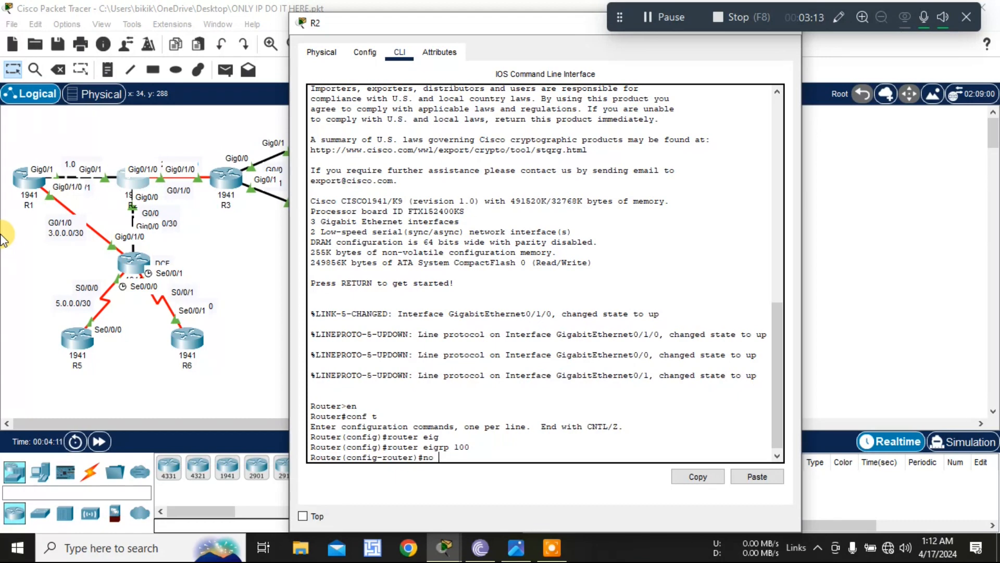
text(aut)
key(Tab)
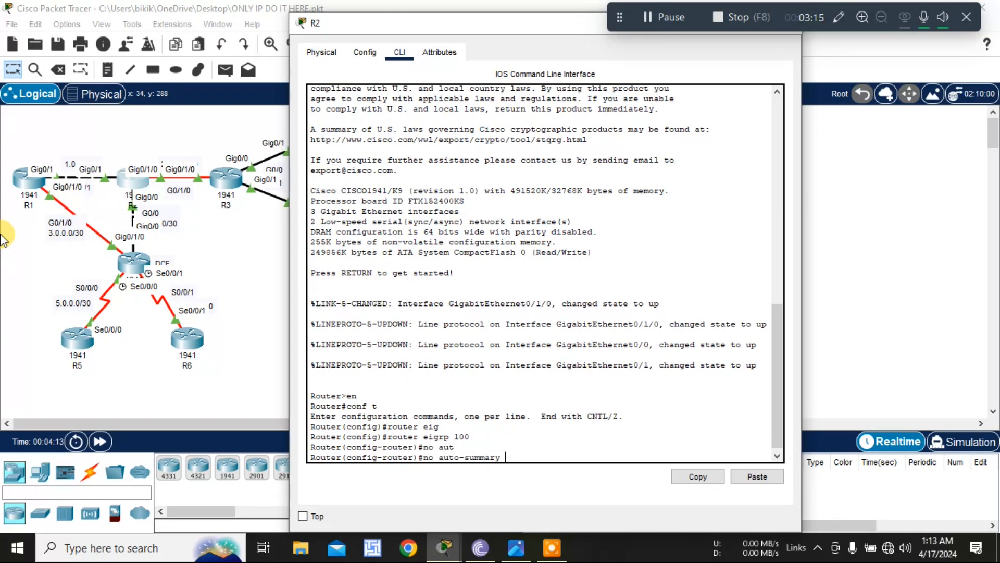
key(Return)
Begin a network statement on R2 and place its command line window beside the numerical.PNG topology diagram
text(net)
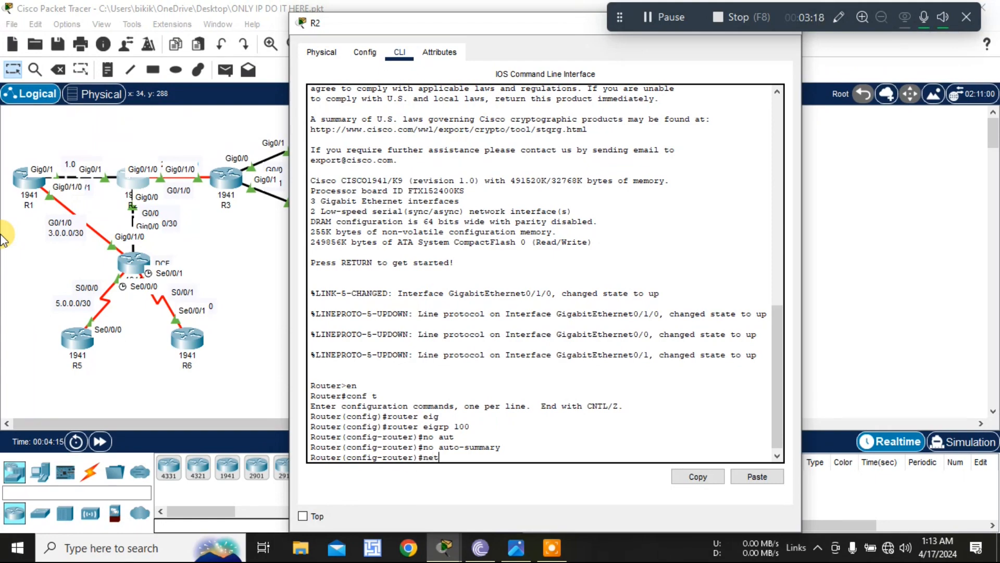
key(Tab)
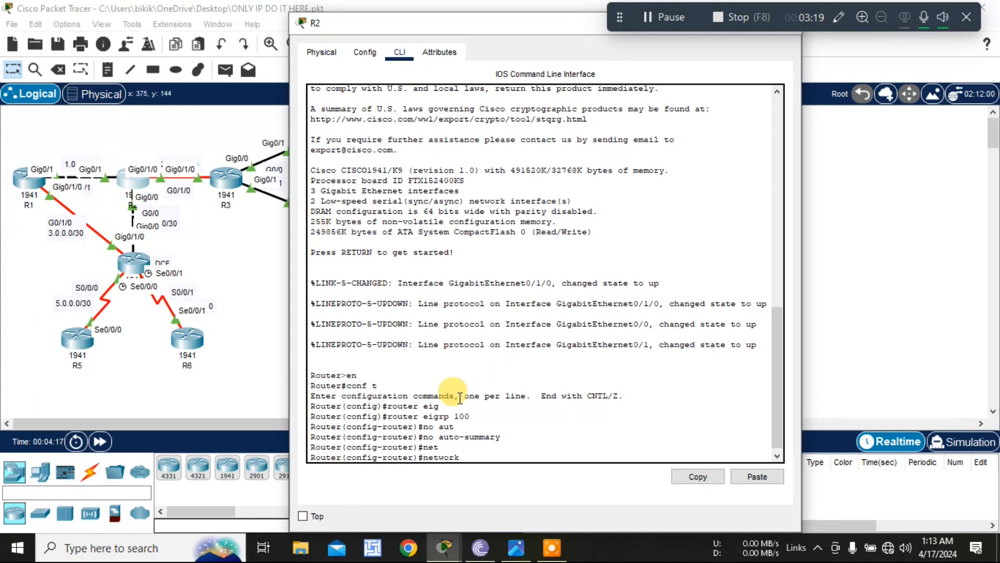
click(460, 533)
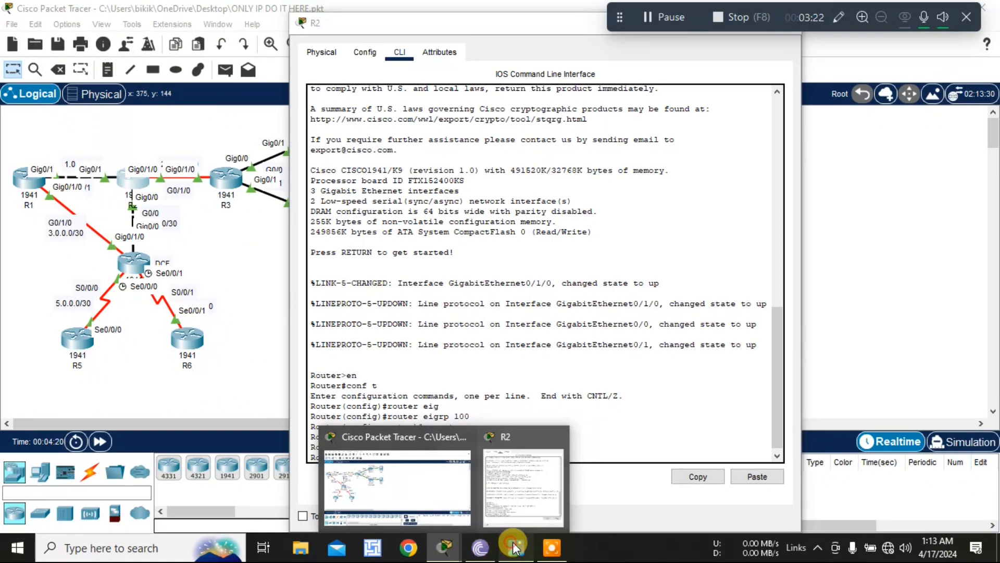
click(490, 547)
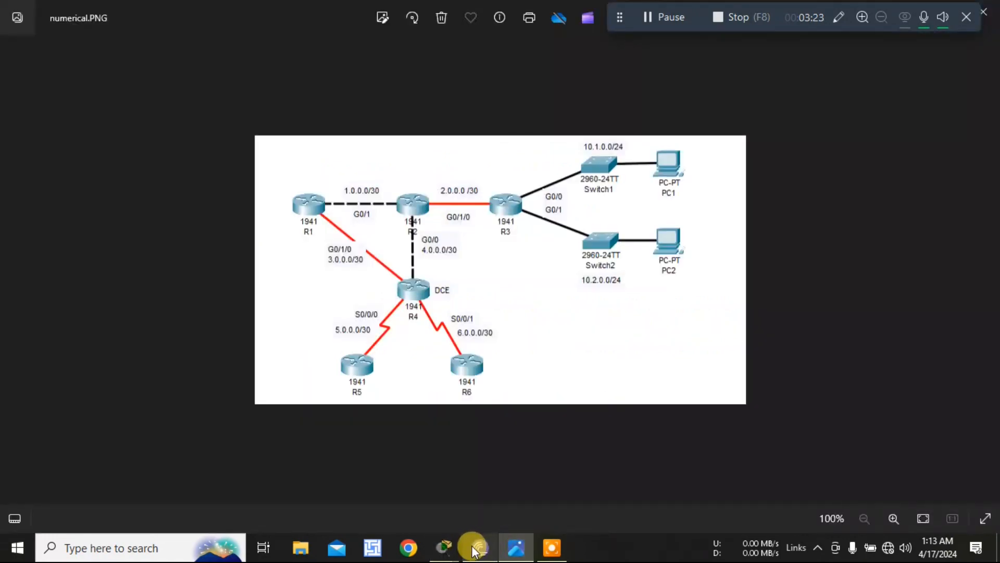
mouse_move(445, 546)
click(517, 490)
drag(451, 7, 671, 23)
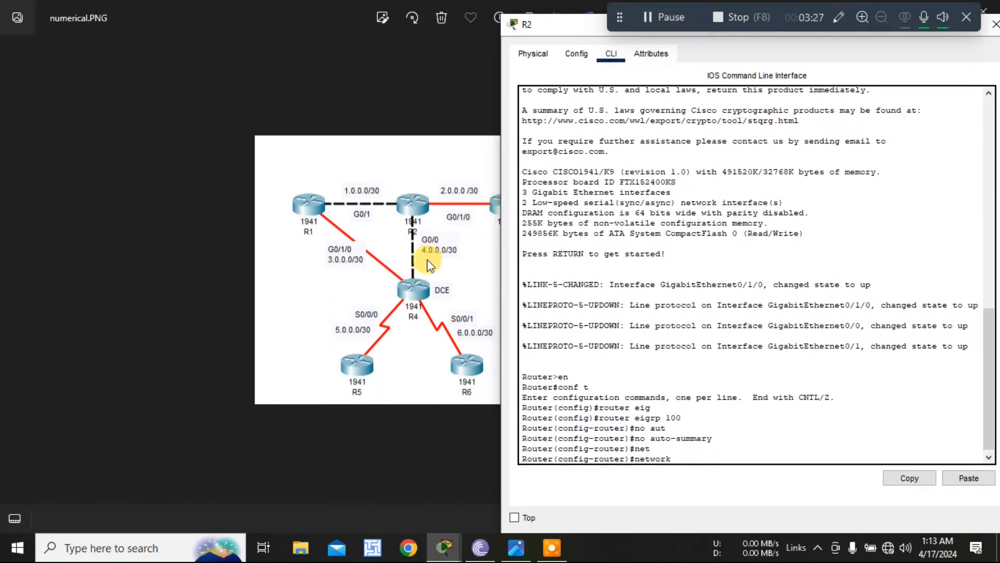
Advertise network 1.0.0.0 with wildcard mask 0.0.0.3 in EIGRP 100 on R2
text(1.0.0.0 0.0.0.)
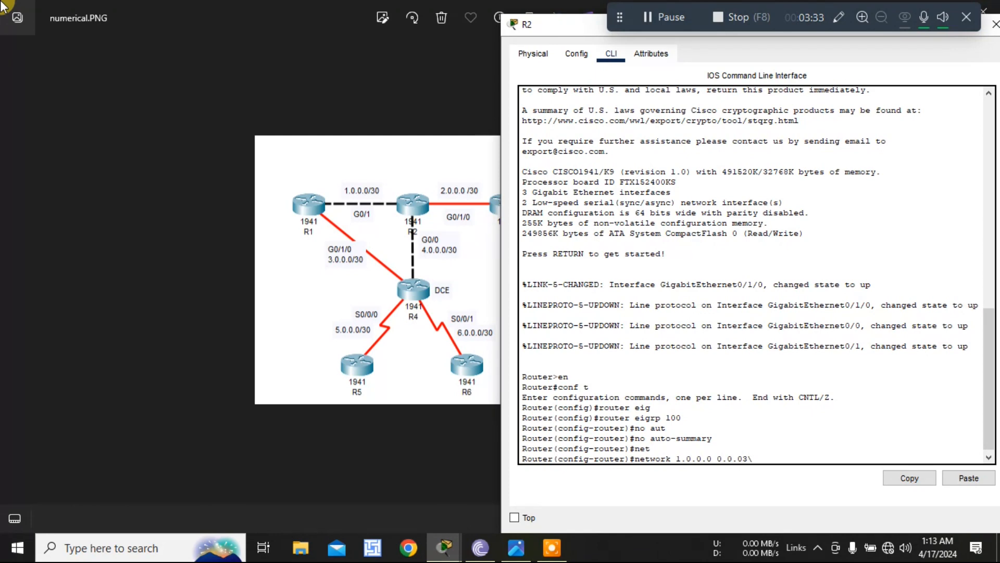
text(3)
key(Return)
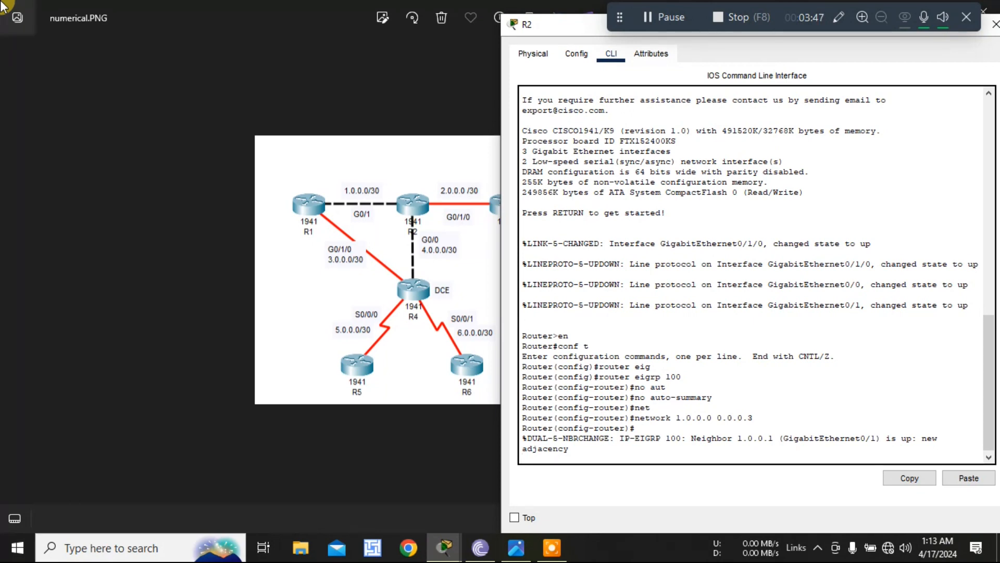
key(Up)
key(Return)
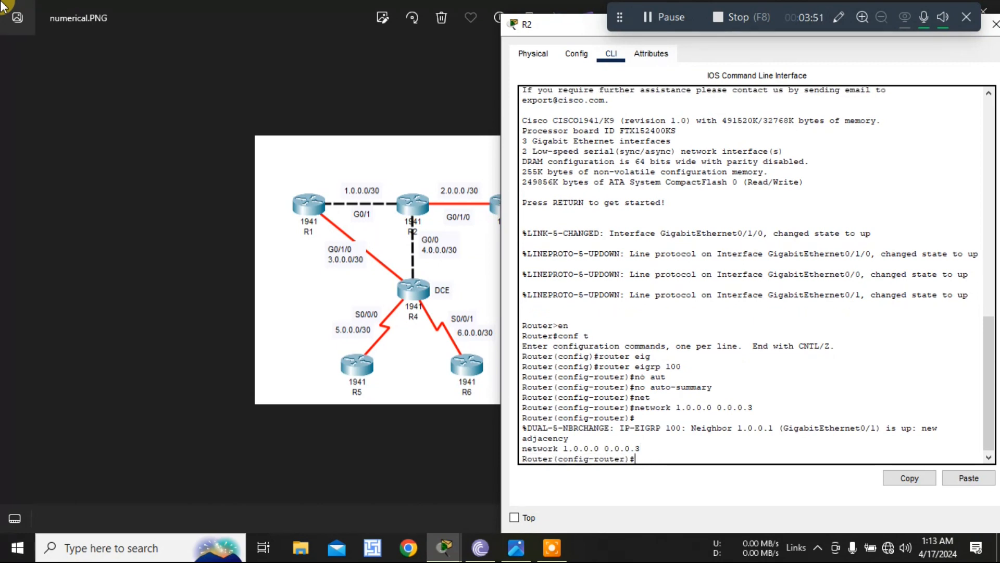
Advertise network 2.0.0.0 with wildcard mask 0.0.0.3 in EIGRP 100 on R2
key(Up)
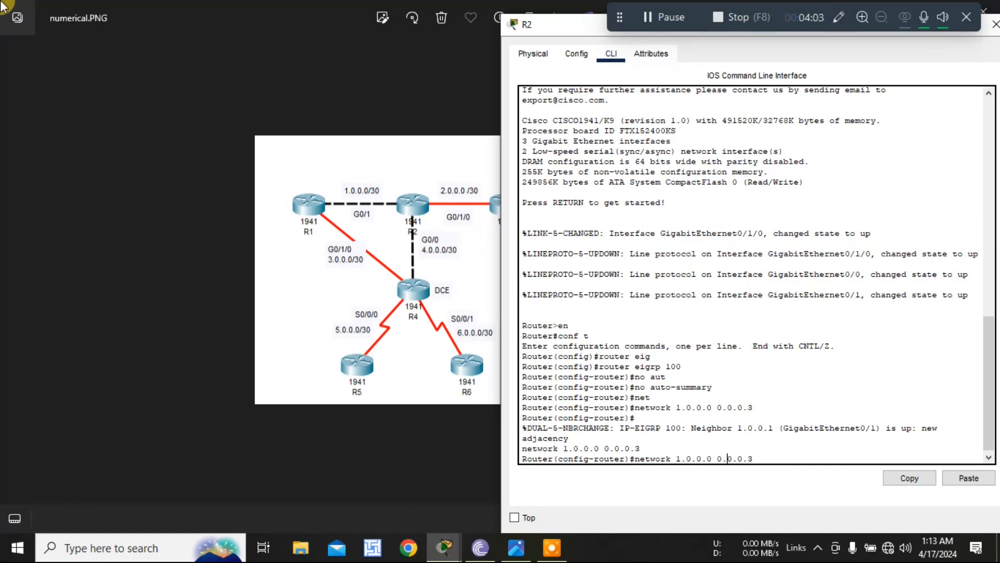
key(Left)
key(Left)
key(Left)
key(Left)
key(Left)
key(Left)
key(Left)
key(Left)
key(Left)
key(BackSpace)
text(2)
key(Return)
Advertise network 4.0.0.0 with wildcard mask 0.0.0.3 in EIGRP 100 on R2
key(Up)
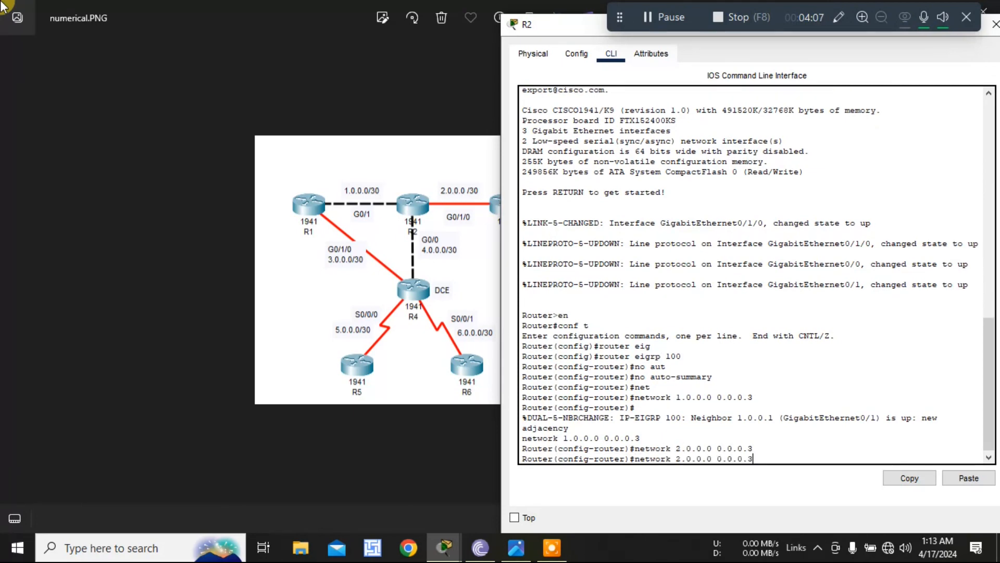
key(Left)
key(Left)
key(Left)
key(Left)
key(Left)
key(Left)
key(Left)
key(Left)
key(Left)
key(Left)
key(Left)
key(Left)
key(Left)
key(BackSpace)
text(4)
key(Return)
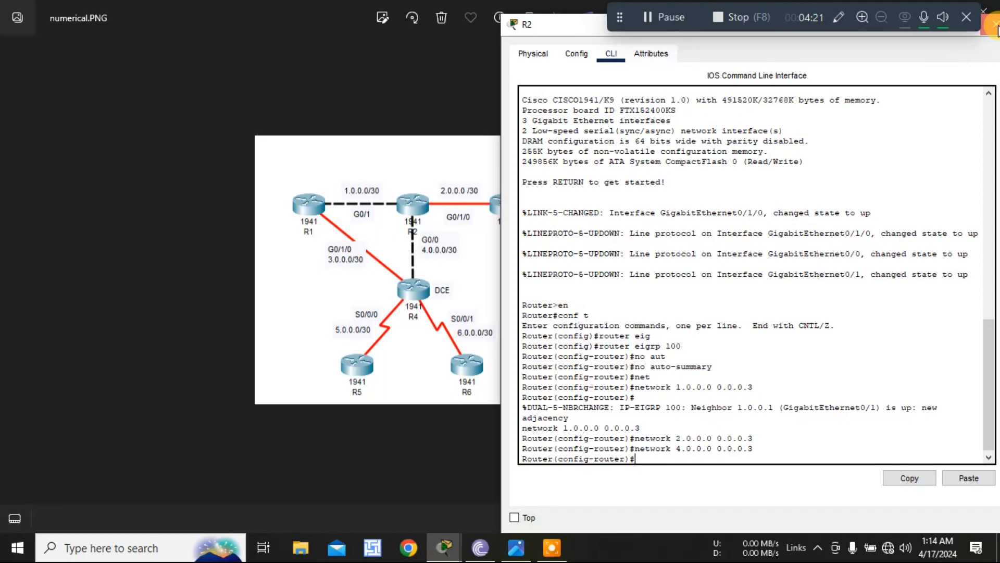
Close R2's window and open router R3's command line in Cisco Packet Tracer
click(923, 58)
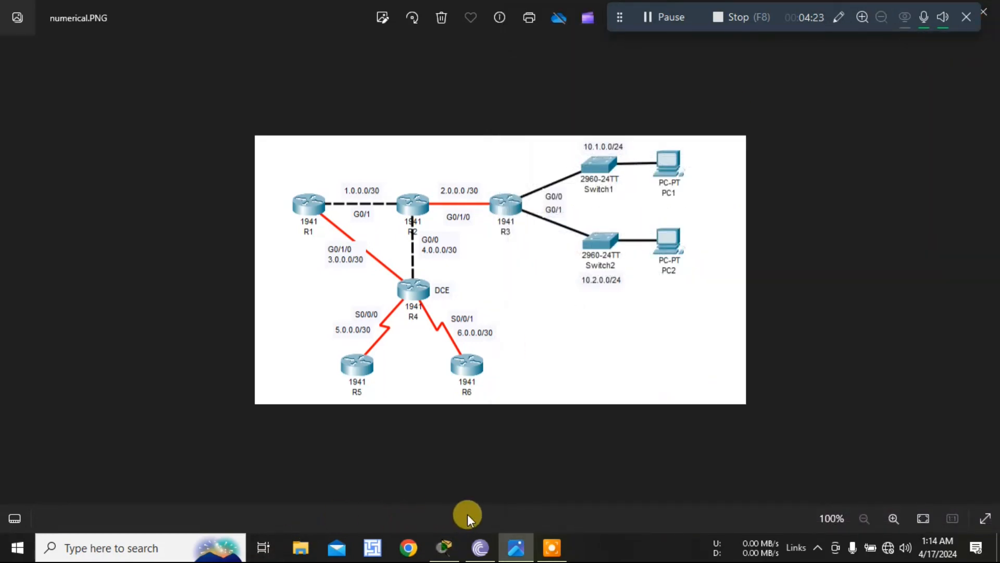
click(442, 549)
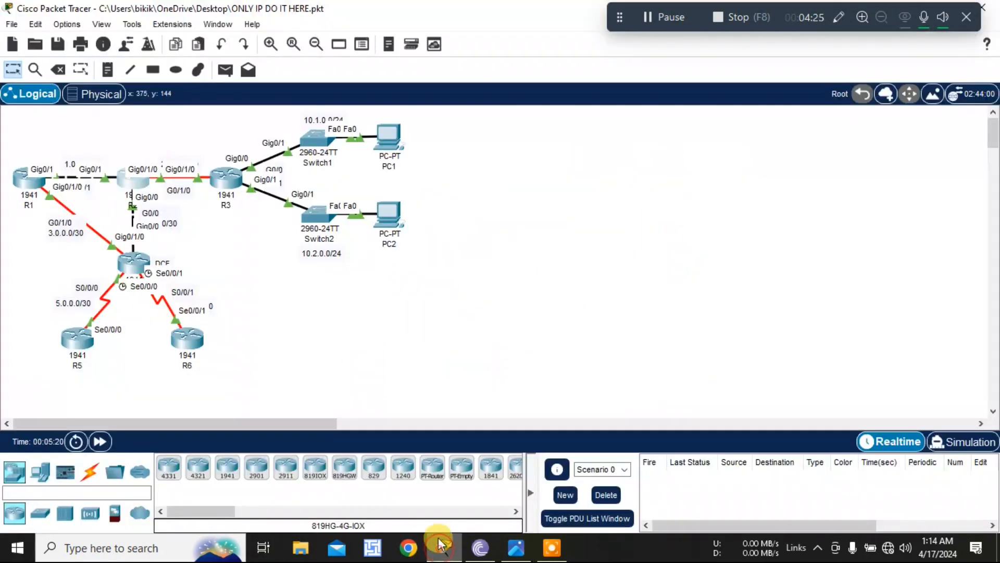
click(229, 182)
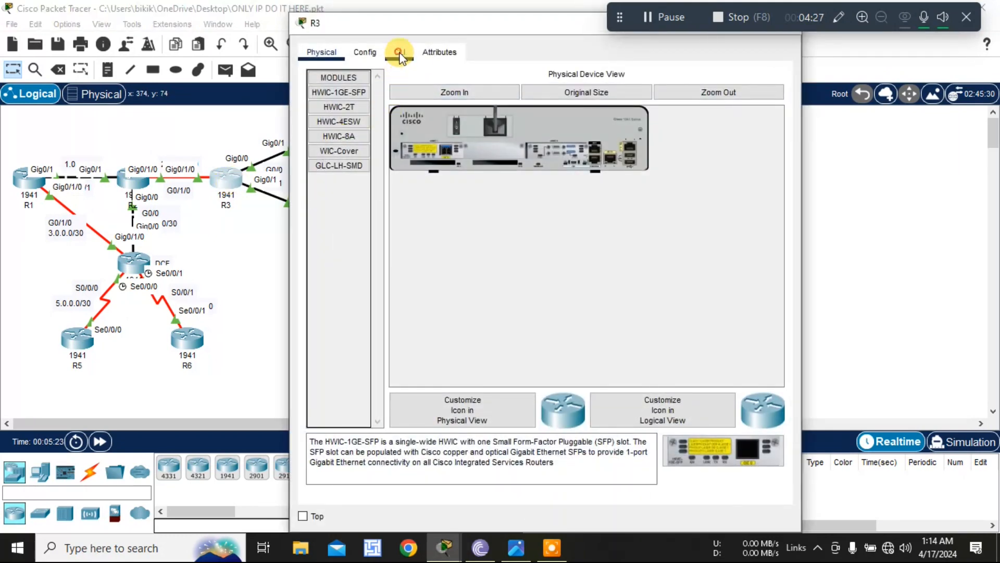
click(399, 50)
Enter privileged mode and global configuration mode on R3 with en and conf t
key(Return)
text(en)
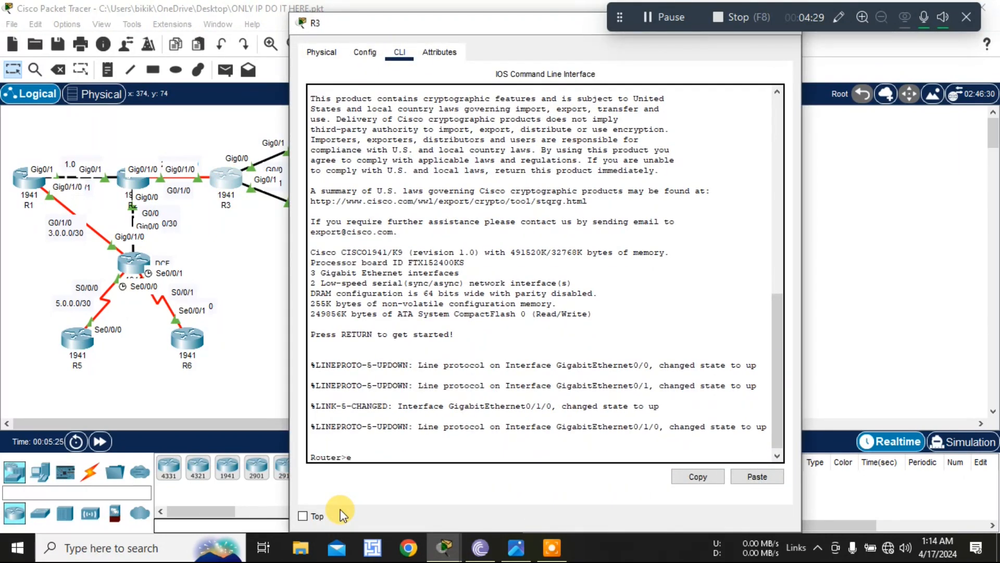
key(Return)
text(con)
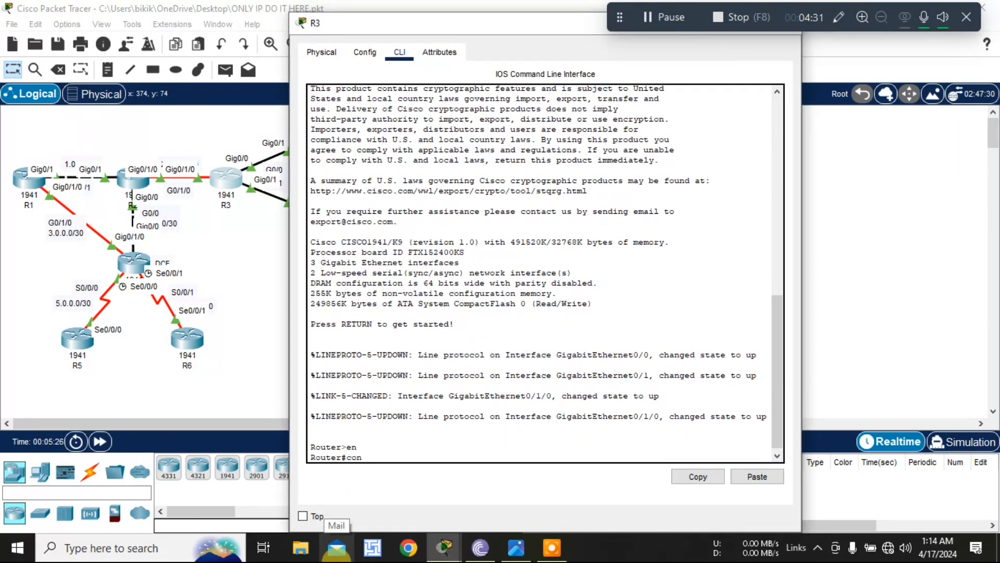
text(f t)
key(Return)
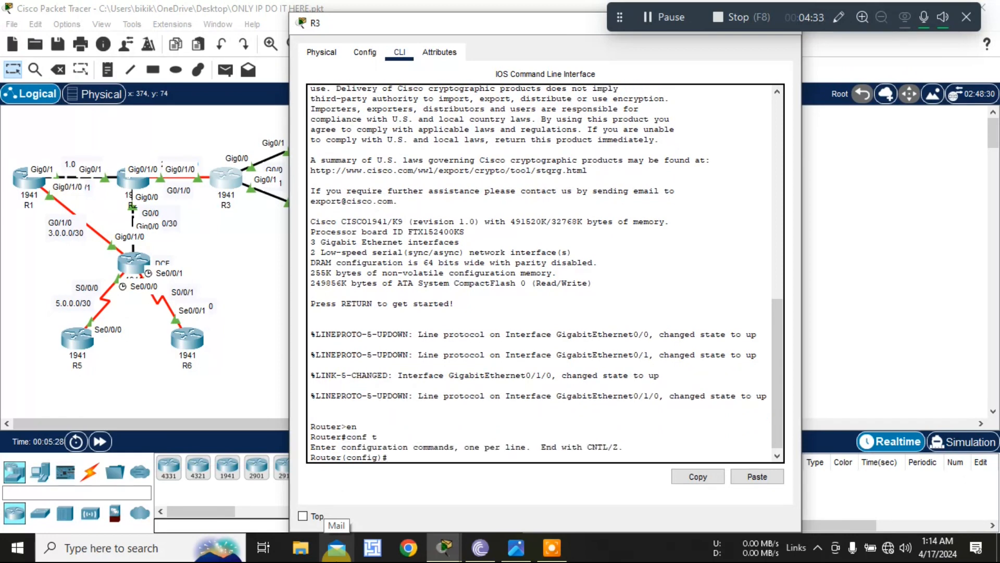
Start the EIGRP routing process on R3 with autonomous system number 100
text(router)
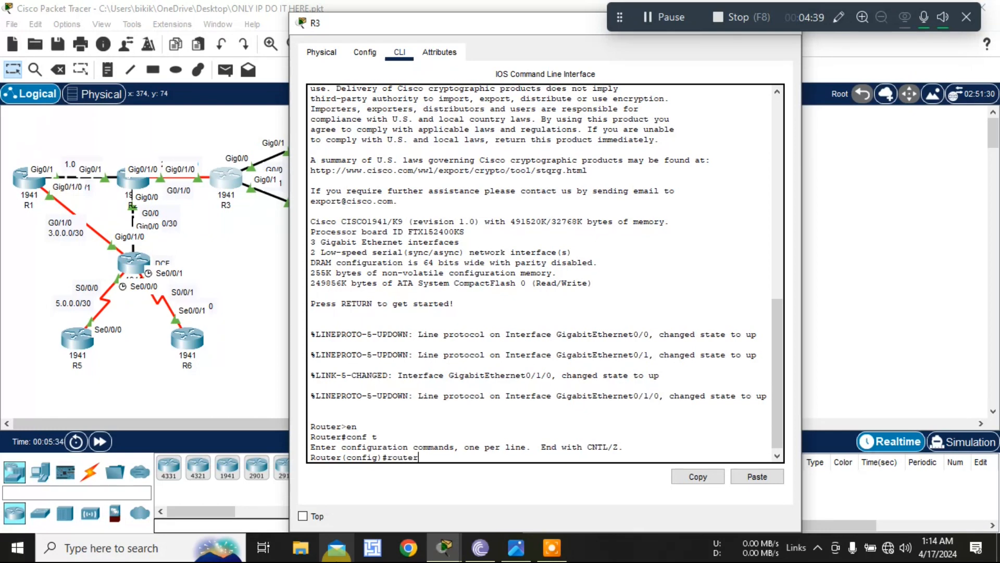
text(v eig)
key(Tab)
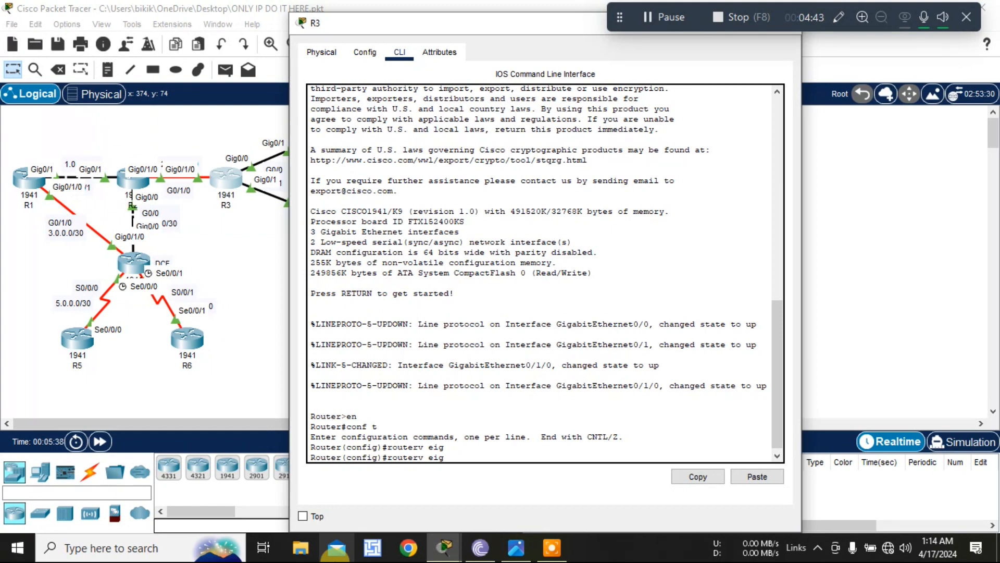
key(Tab)
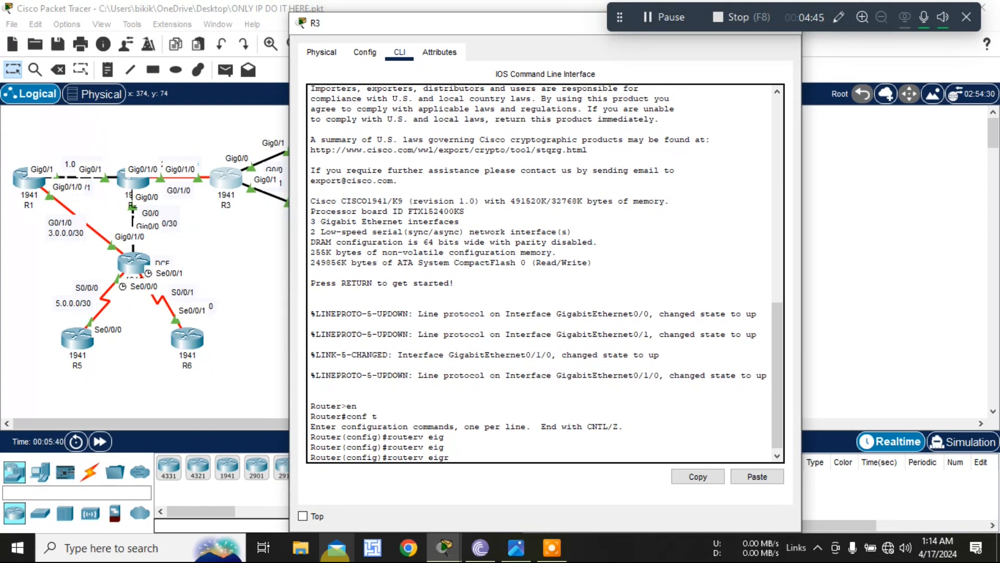
text(rp)
key(BackSpace)
key(BackSpace)
key(BackSpace)
key(BackSpace)
key(BackSpace)
key(BackSpace)
key(BackSpace)
text(eig)
key(Tab)
key(Return)
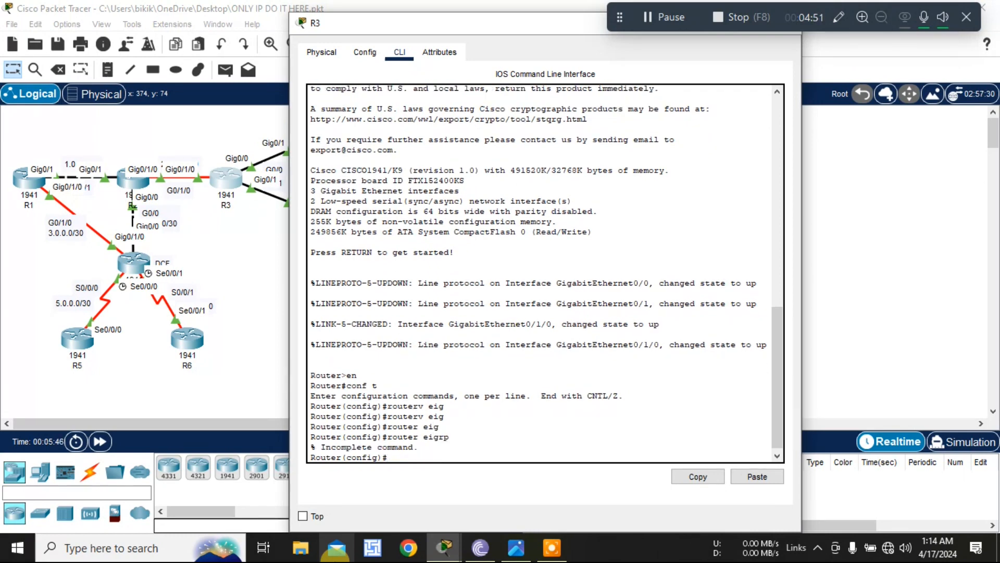
key(Up)
text(100)
key(Return)
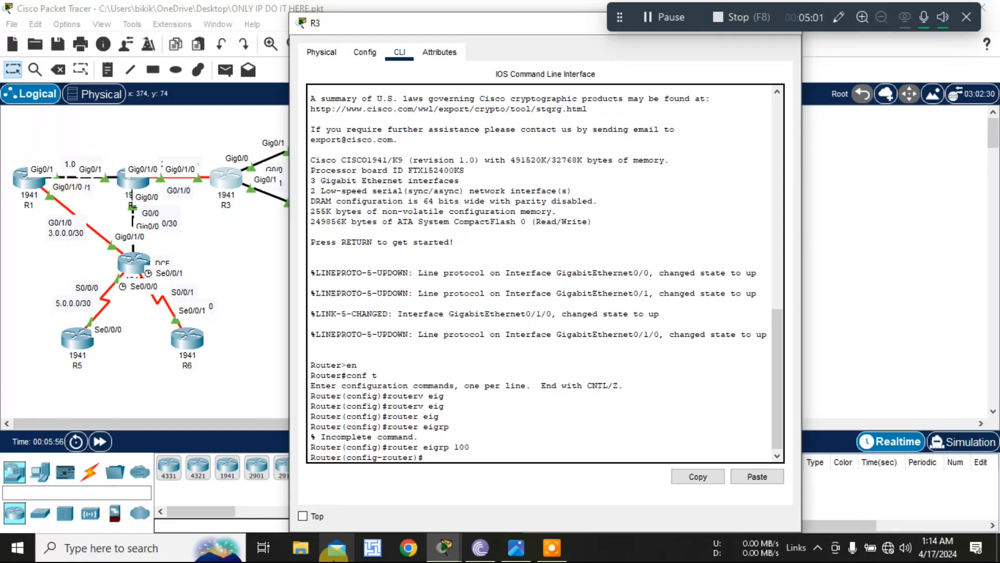
List the available router configuration commands on R3 and disable automatic summarization with no auto-summary
text(?)
key(Return)
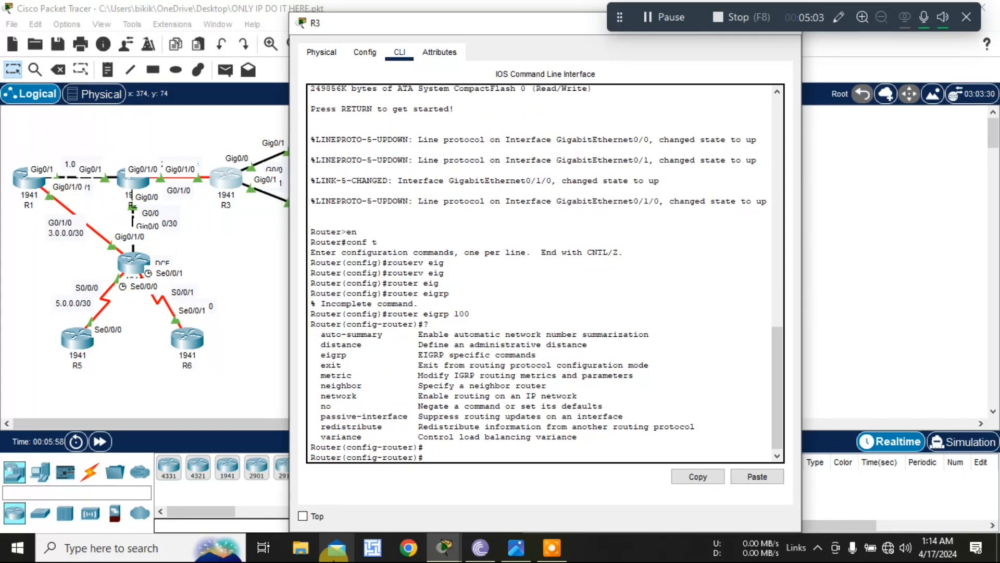
text(no aut)
key(Tab)
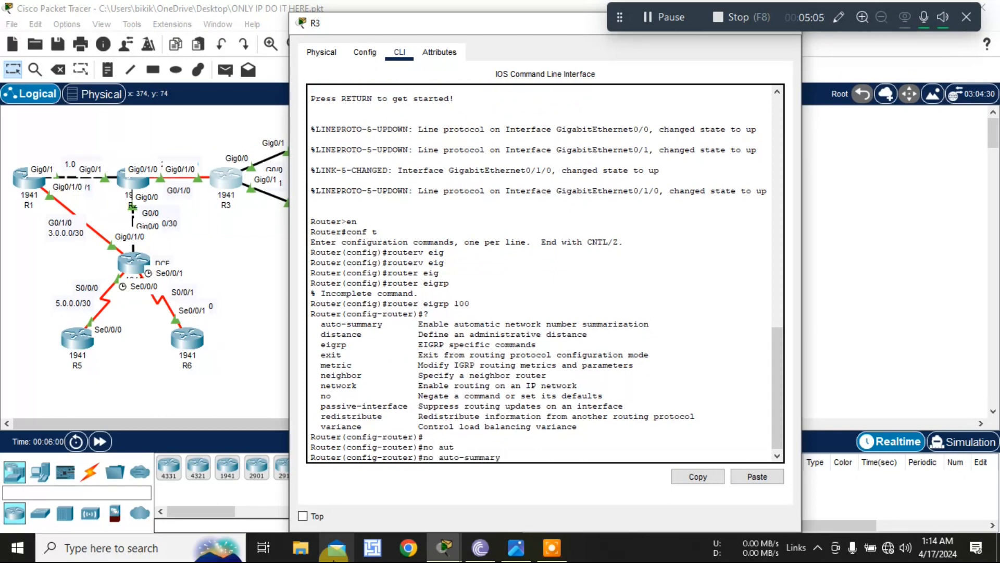
key(Return)
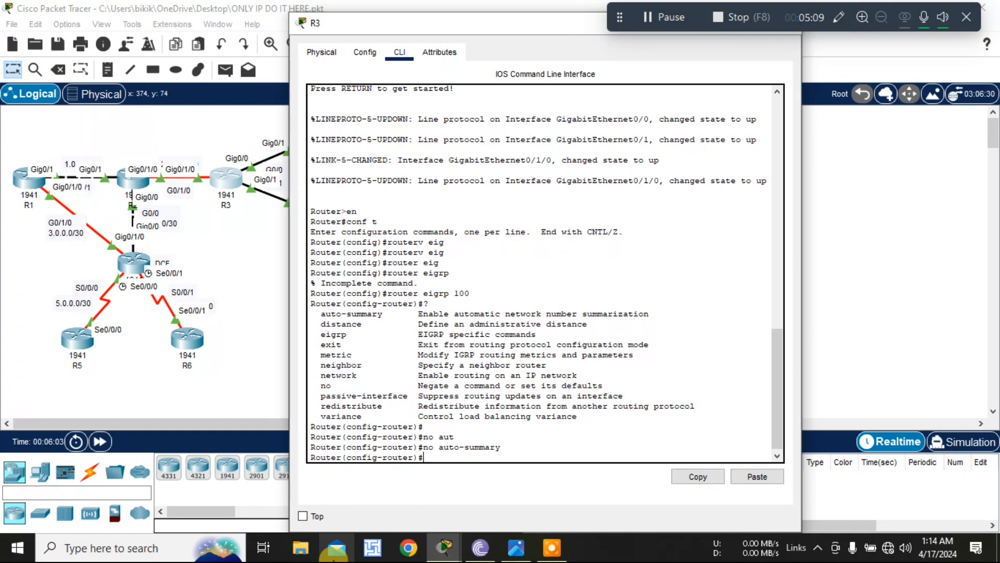
Check the numerical.PNG diagram and advertise network 2.0.0.0 with wildcard mask 0.0.0.3 in EIGRP 100 on R3
text(net)
key(Tab)
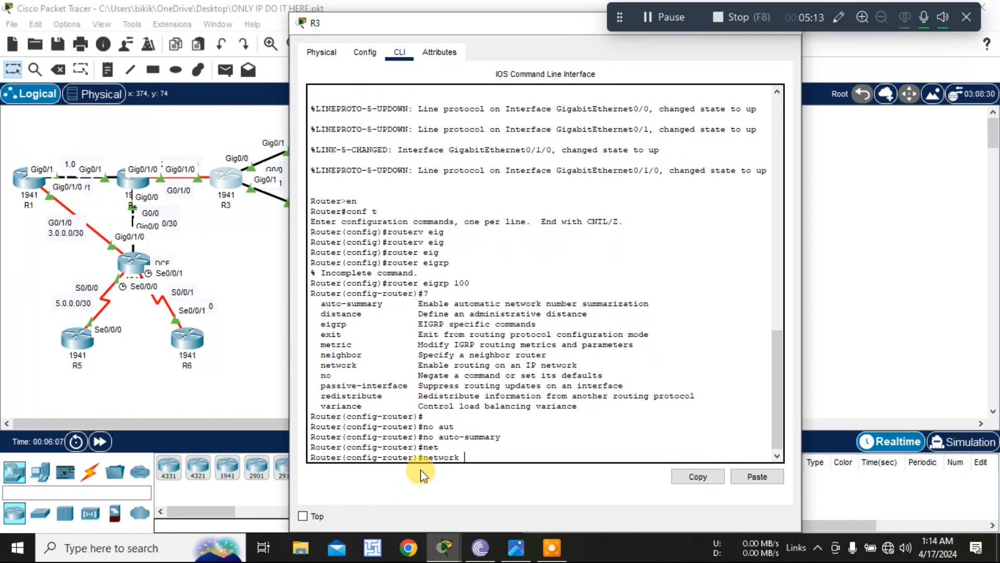
click(519, 554)
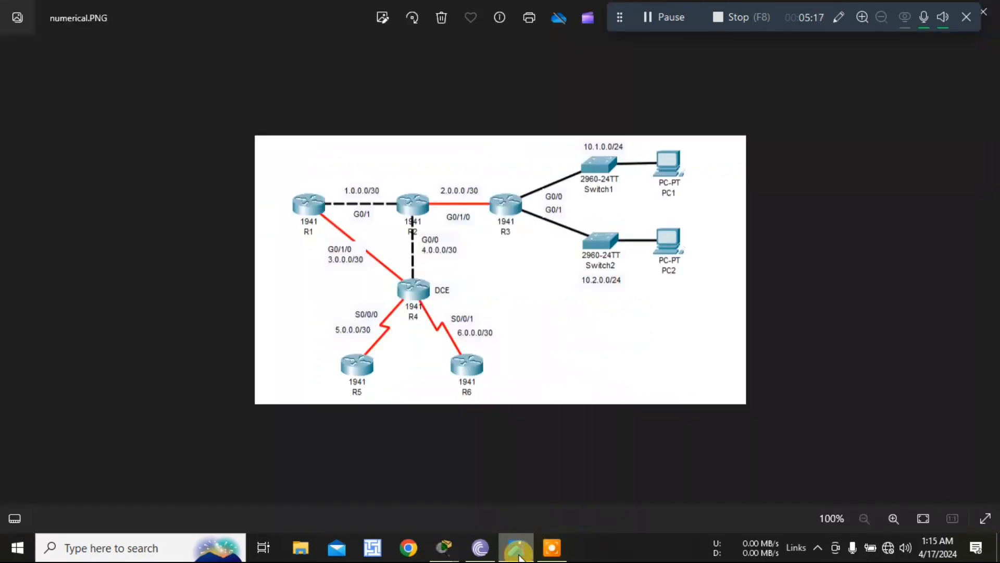
click(520, 556)
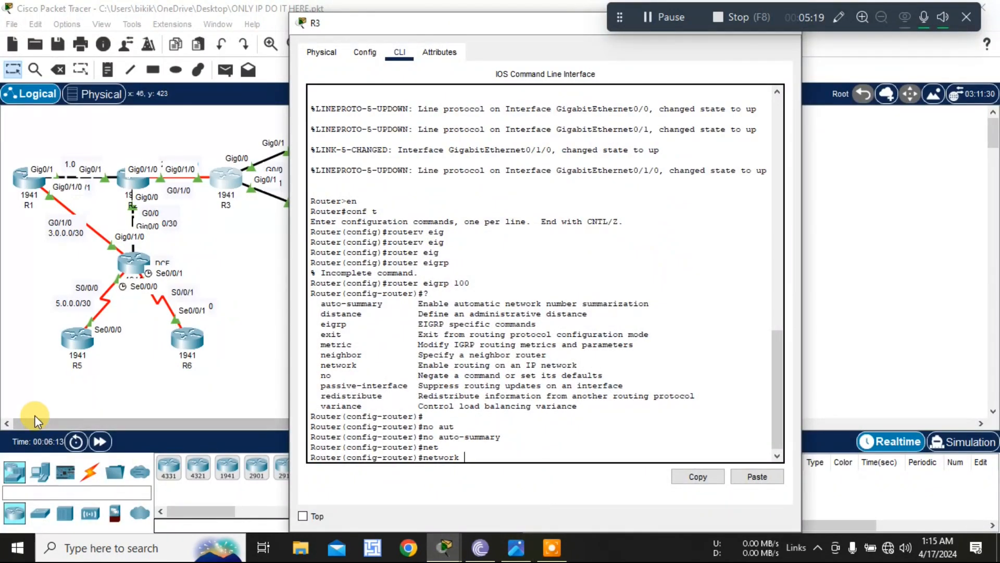
text(2.0.0.0)
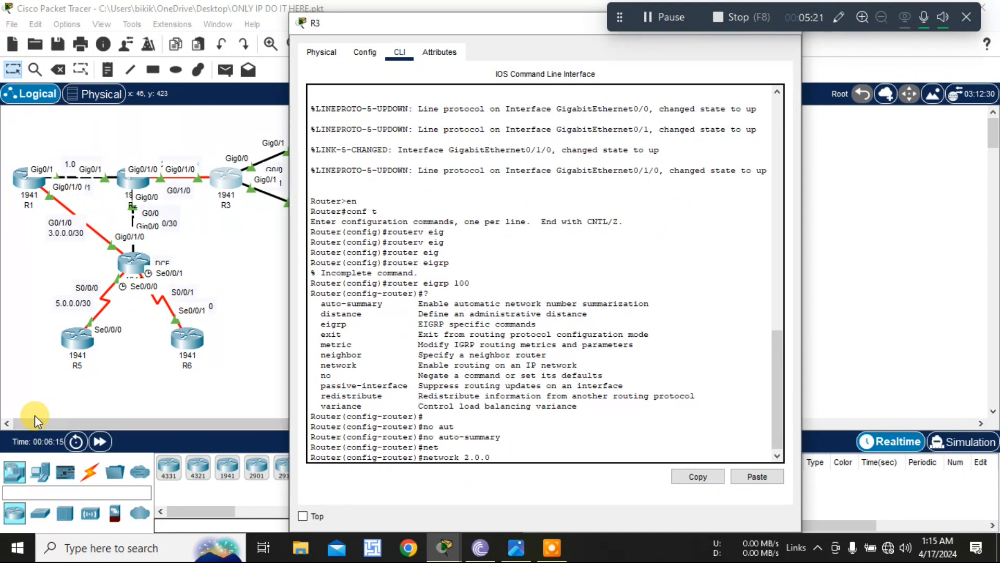
text(.)
text(0.0.0.3)
key(Return)
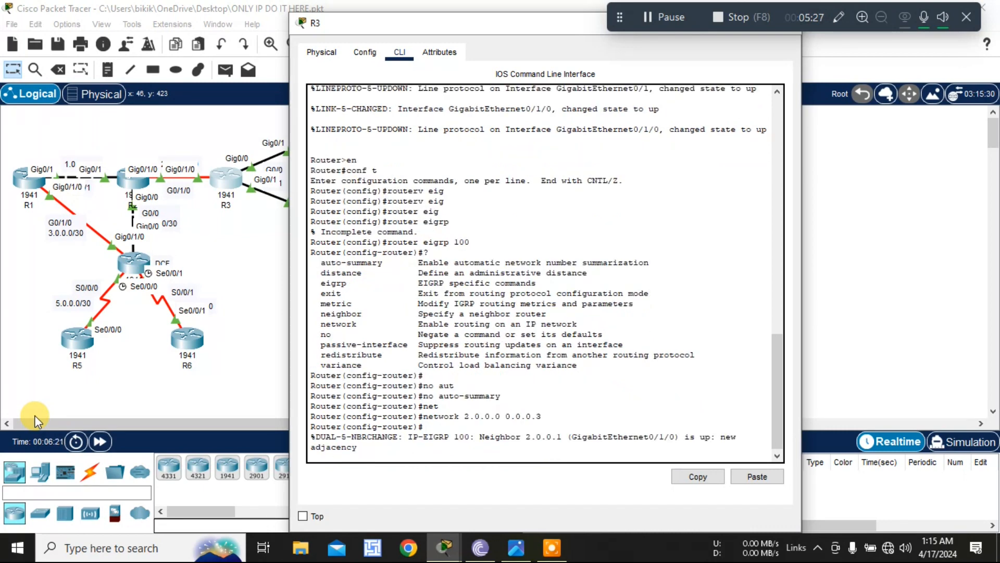
key(Up)
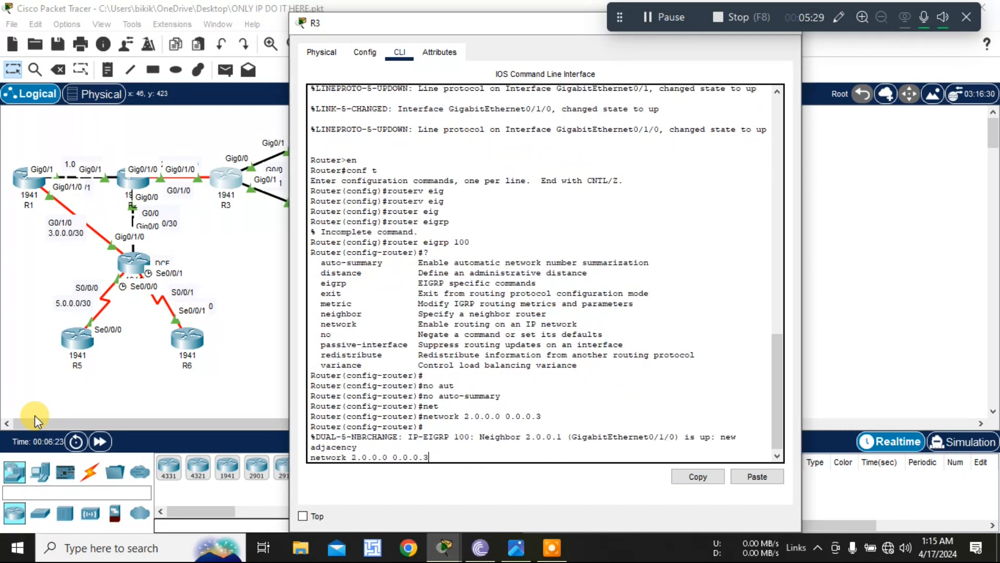
key(Return)
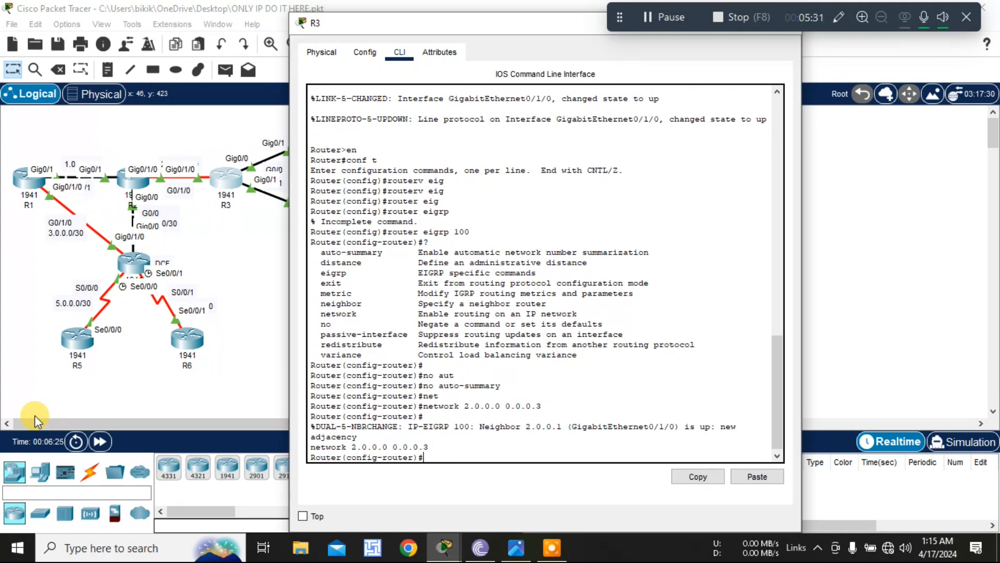
Advertise network 10.1.0.0 with wildcard mask 0.0.0.255 in EIGRP 100 on R3
key(Up)
key(Left)
key(Left)
key(Left)
key(Left)
key(Left)
key(Left)
key(Left)
key(Left)
key(Left)
key(Left)
key(Left)
key(Left)
key(Left)
key(Left)
key(BackSpace)
text(10)
key(Right)
key(Right)
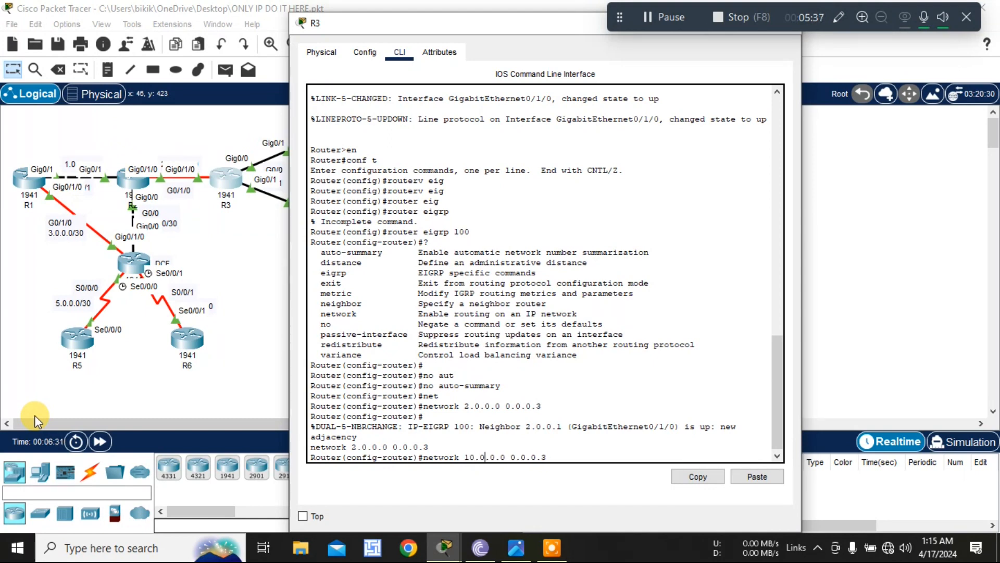
key(BackSpace)
text(1)
key(Right)
key(Right)
key(Right)
key(Right)
key(Right)
key(Right)
key(Right)
key(Right)
key(BackSpace)
text(255)
key(Return)
Advertise network 10.2.0.0 with wildcard mask 0.0.0.255 in EIGRP 100 on R3
key(Up)
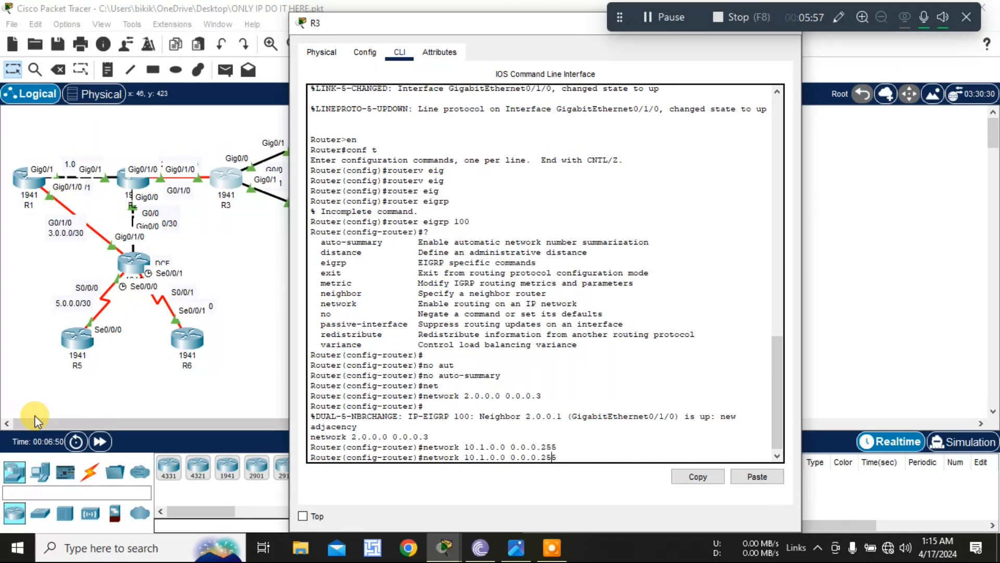
key(Left)
key(Left)
key(Left)
key(Left)
key(Left)
key(Left)
key(Left)
key(Left)
key(Left)
key(Left)
key(Left)
key(Left)
key(BackSpace)
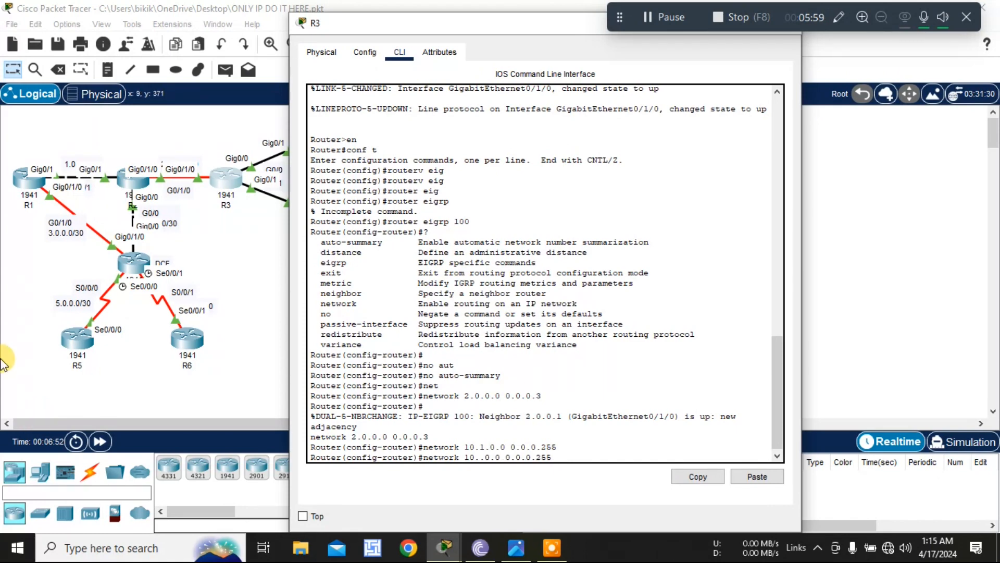
text(2)
key(Return)
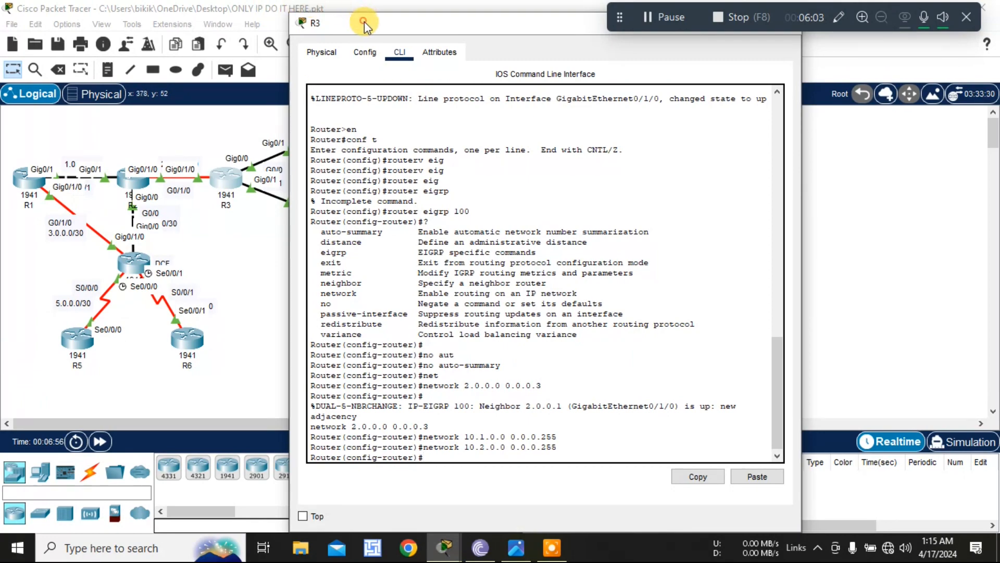
Close R3's window and enter global configuration mode in R4's command line
drag(364, 19, 258, 55)
click(681, 60)
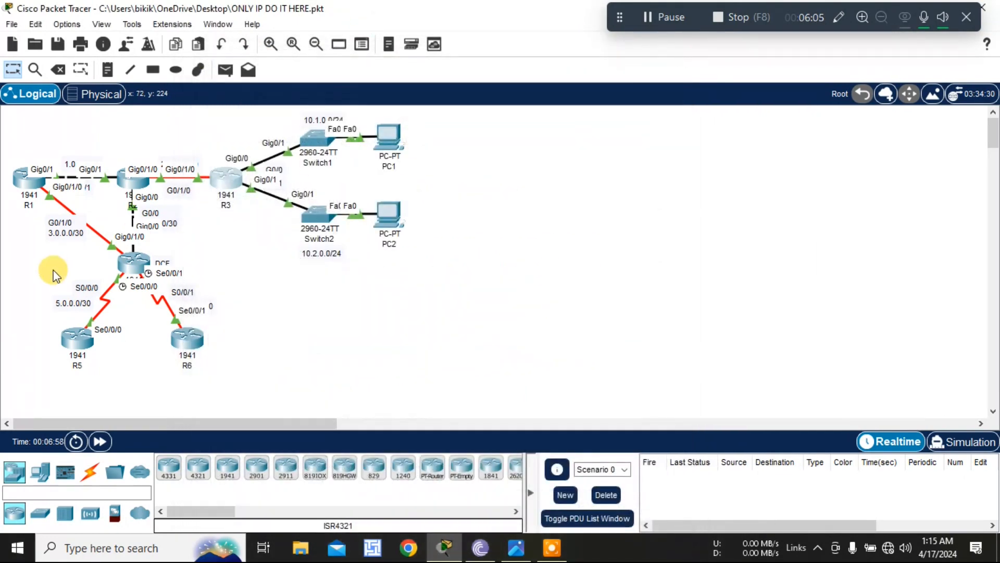
click(142, 261)
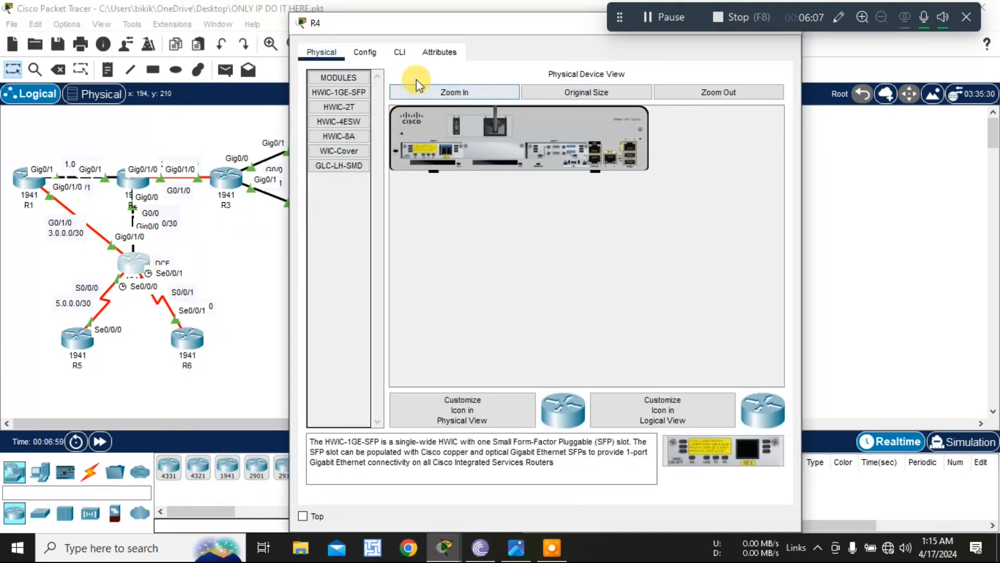
click(399, 52)
key(Return)
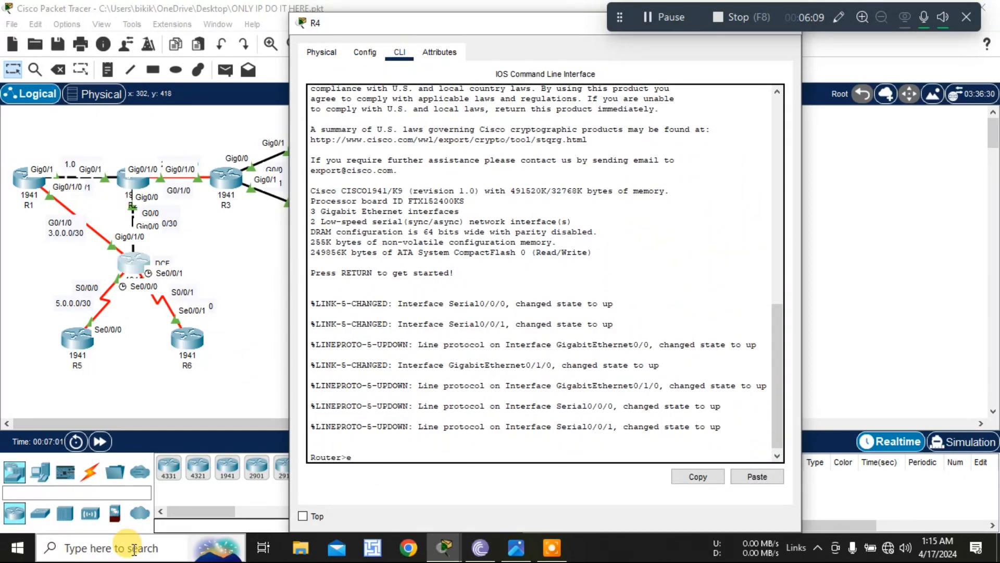
text(en)
key(Return)
text(conf t)
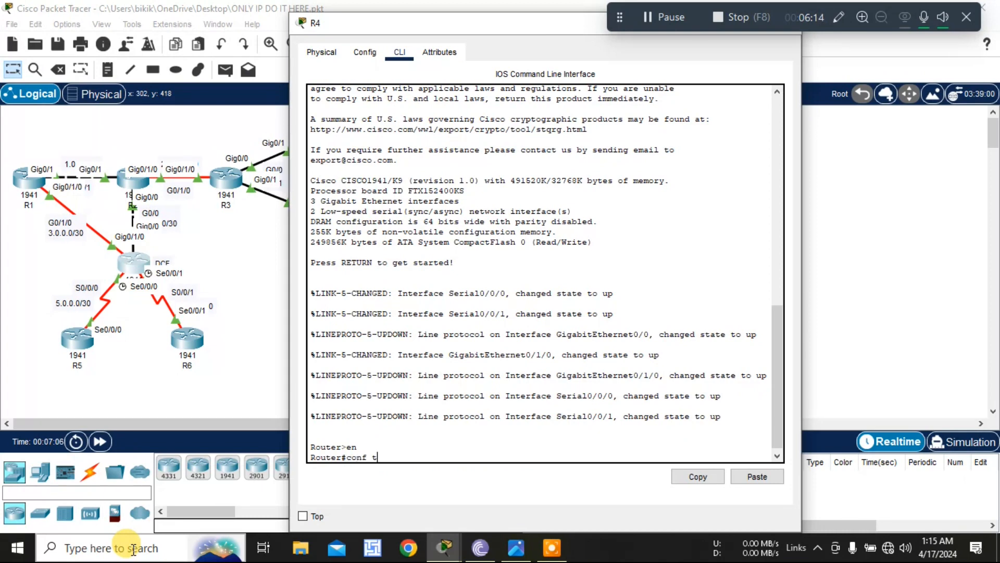
key(Return)
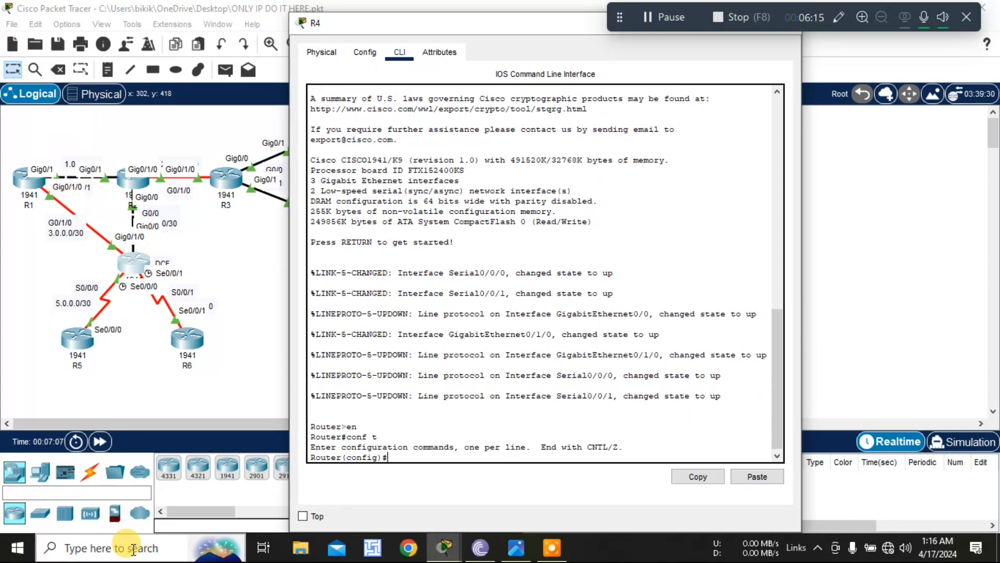
Start the EIGRP routing process on R4 with autonomous system number 100
text(rou)
key(Tab)
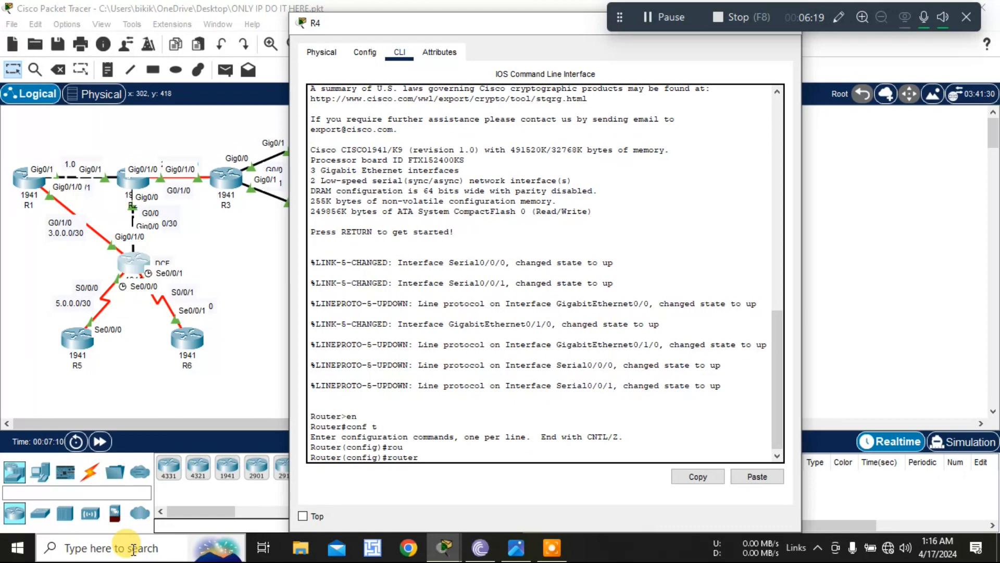
text(ei)
key(Tab)
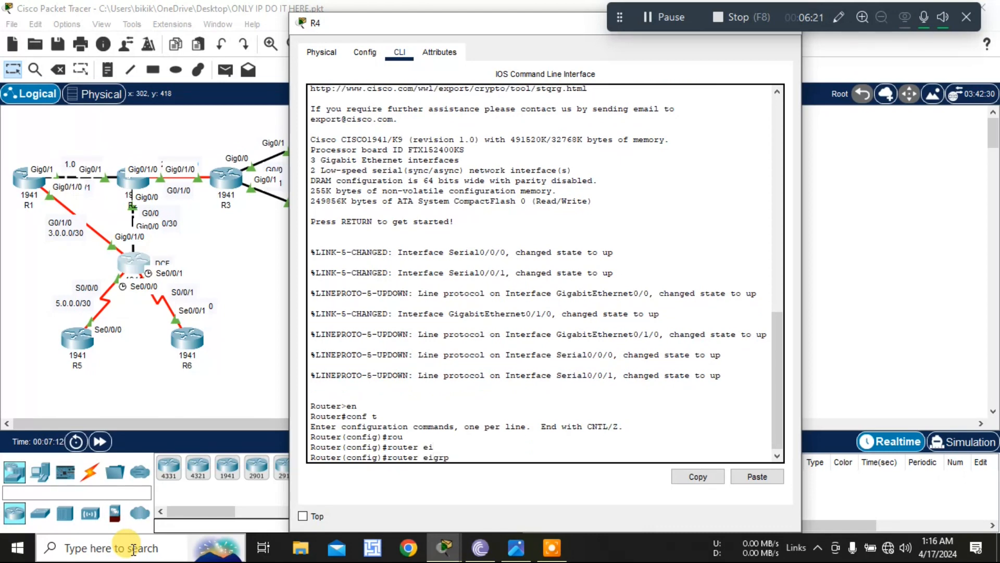
text(100)
key(Return)
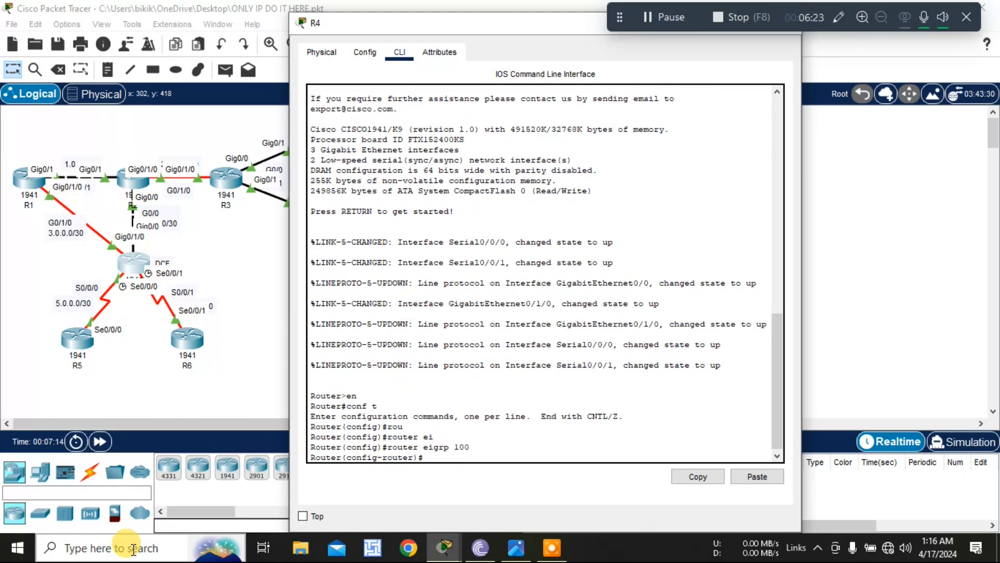
Disable automatic summarization for EIGRP 100 on R4 with no auto-summary
text(no aut)
key(Tab)
key(Return)
key(Return)
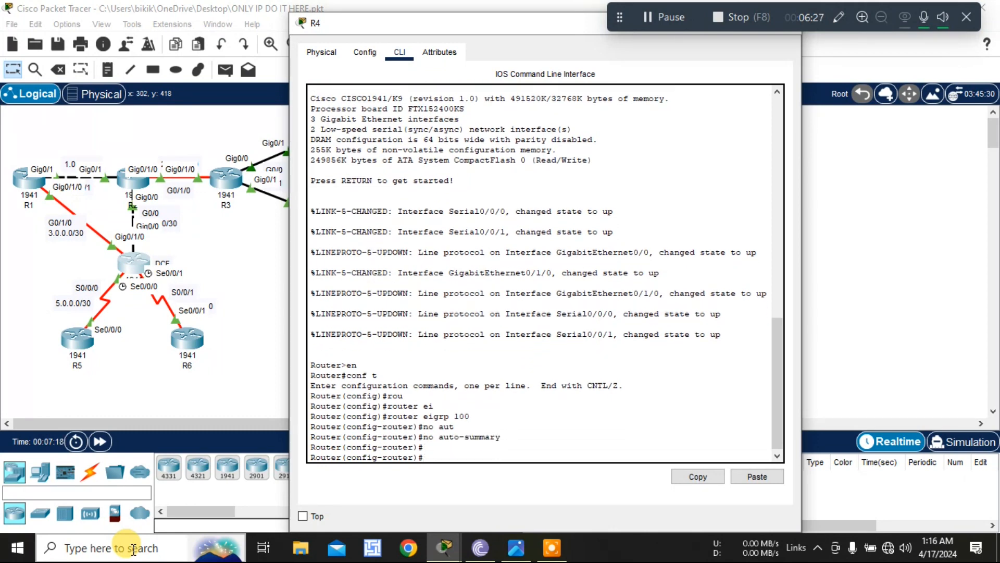
Check the numerical.PNG diagram and advertise network 3.0.0.0 with wildcard mask 0.0.0.3 in EIGRP 100 on R4
text(net)
key(Tab)
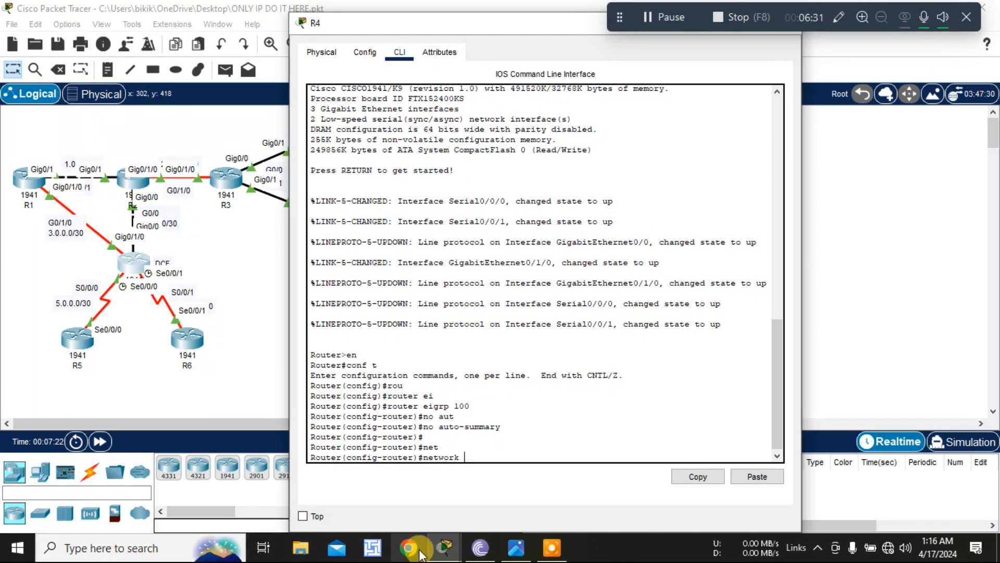
click(513, 552)
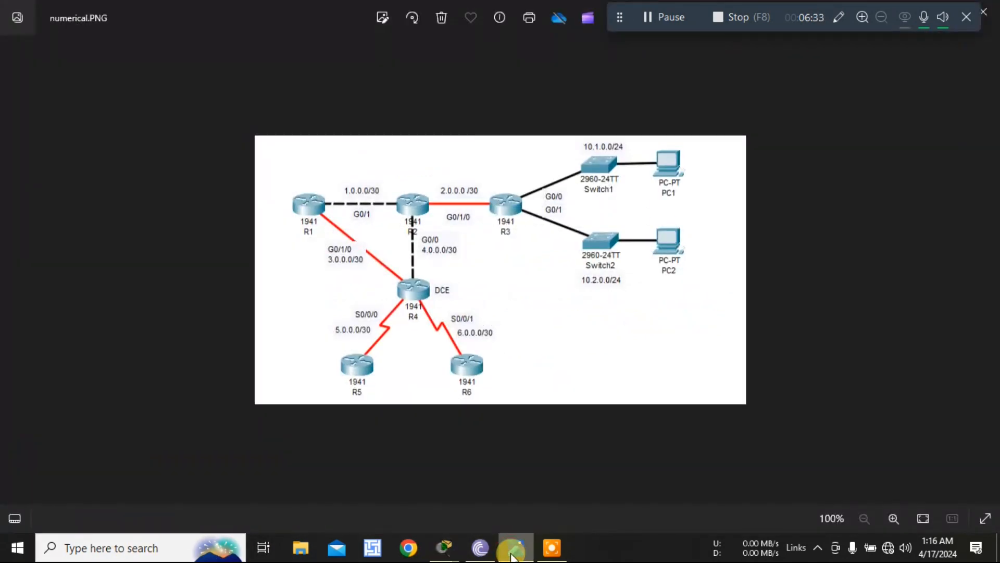
click(510, 554)
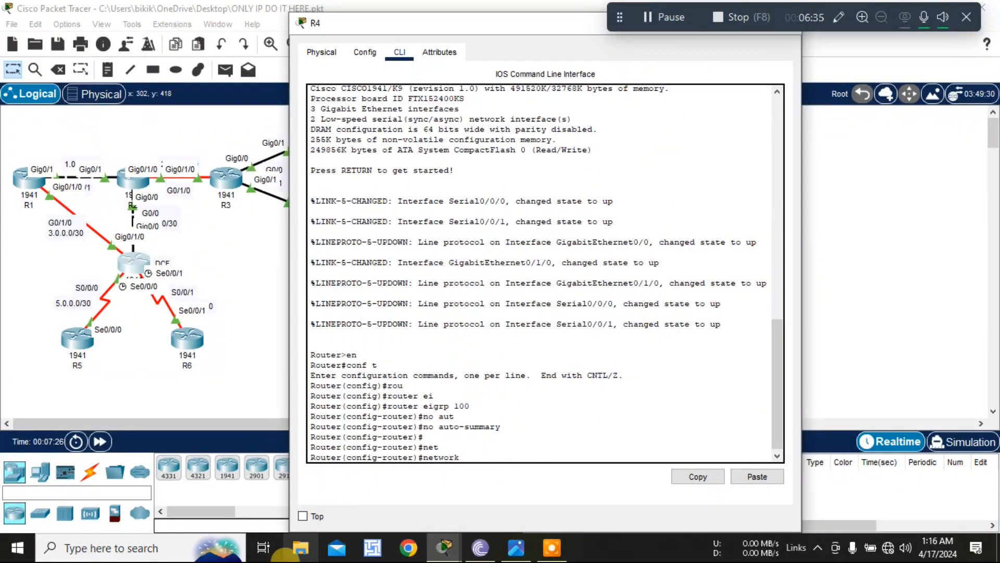
text(3.0.0.0)
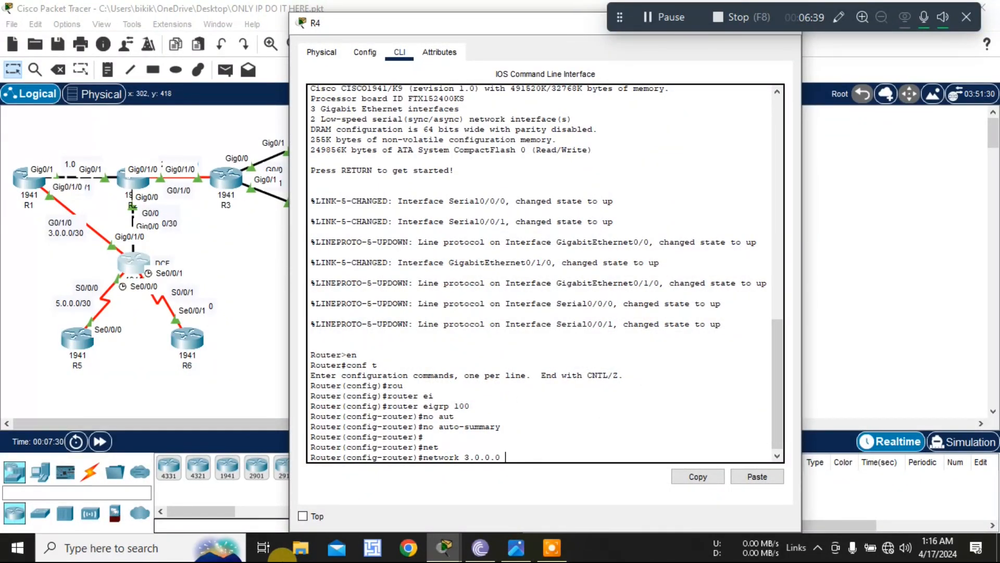
text( 0.0.0.3)
key(Return)
key(Up)
key(Left)
key(Left)
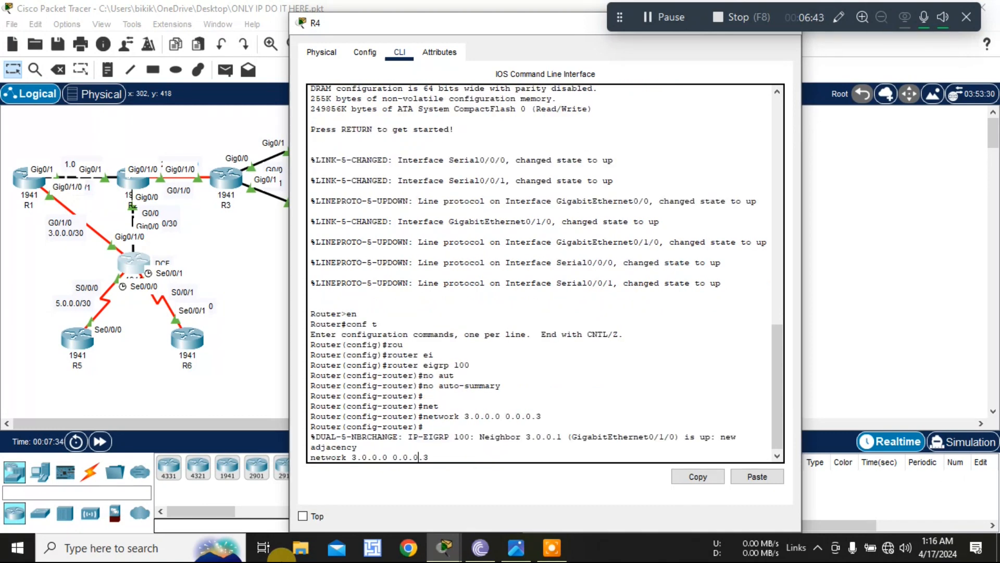
key(Left)
key(Left)
key(Left)
key(BackSpace)
key(BackSpace)
key(BackSpace)
key(BackSpace)
key(BackSpace)
key(BackSpace)
key(BackSpace)
key(BackSpace)
key(BackSpace)
key(BackSpace)
key(BackSpace)
key(BackSpace)
key(Right)
key(Right)
key(Right)
key(Right)
key(Right)
key(Right)
key(Right)
key(Right)
key(Right)
key(Right)
key(Right)
key(BackSpace)
key(BackSpace)
key(BackSpace)
key(BackSpace)
key(BackSpace)
key(BackSpace)
key(BackSpace)
key(BackSpace)
key(BackSpace)
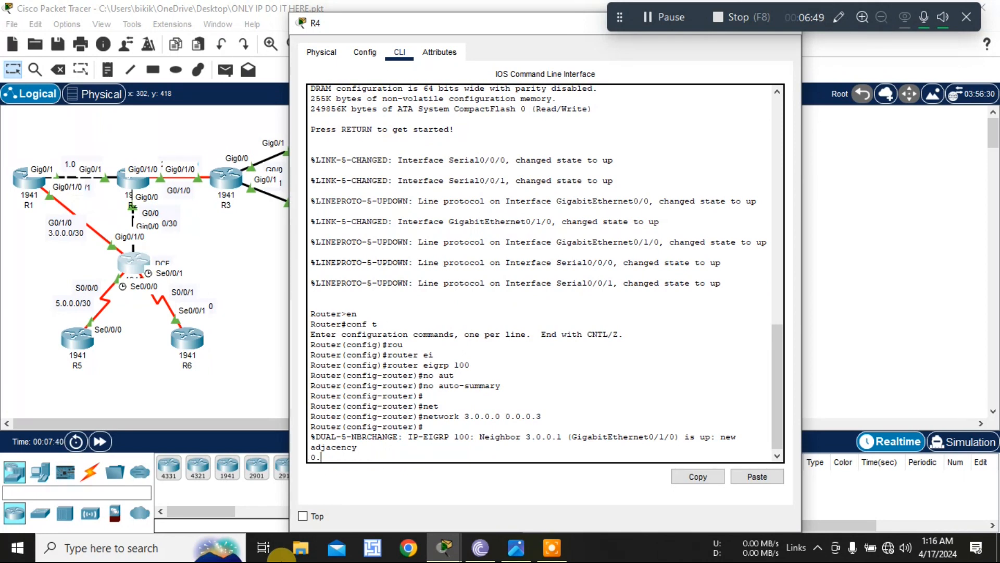
key(BackSpace)
key(BackSpace)
key(Return)
Advertise network 4.0.0.0 with wildcard mask 0.0.0.3 in EIGRP 100 on R4
key(Up)
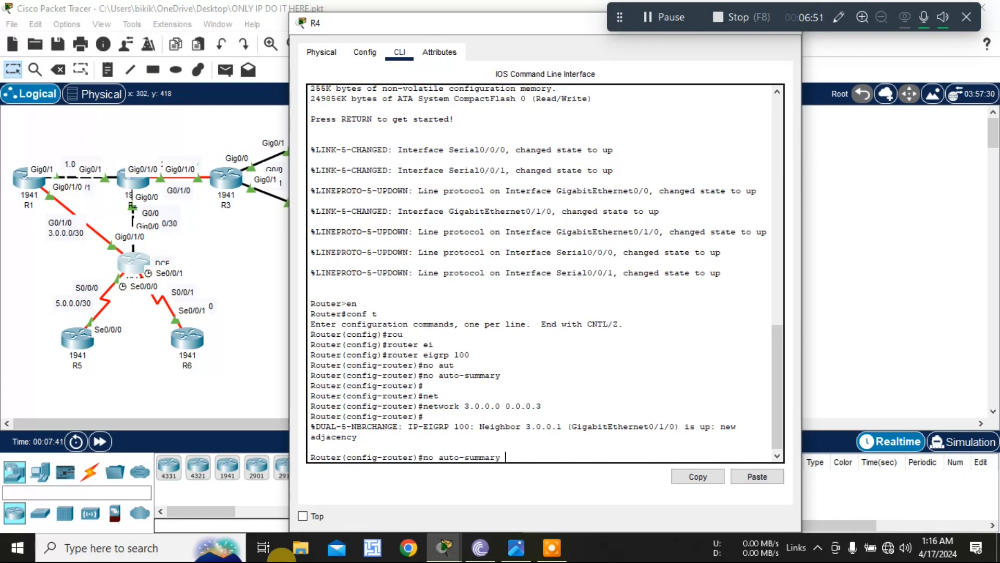
key(Up)
key(Down)
key(Down)
key(Down)
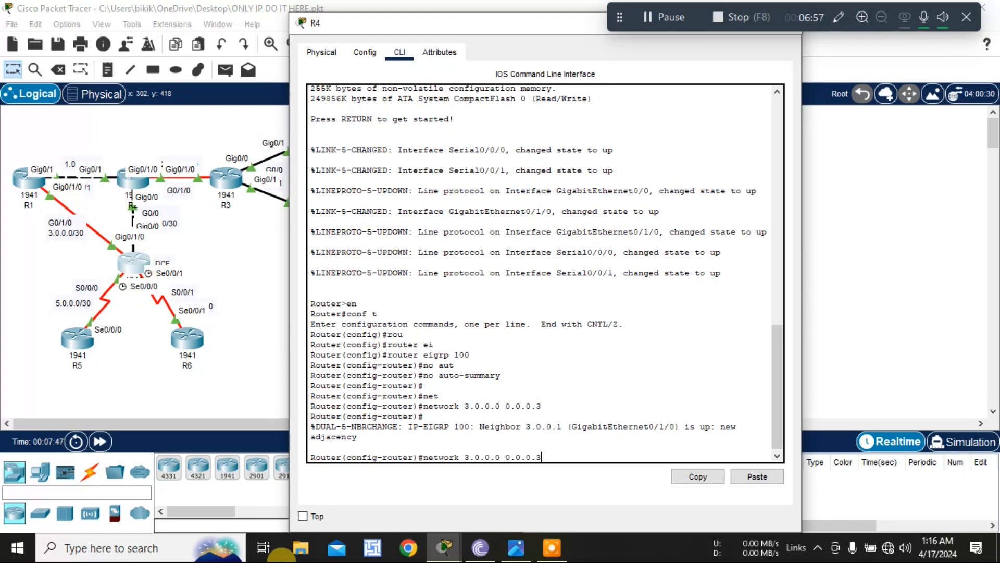
key(Left)
key(Left)
key(Left)
key(Left)
key(Left)
key(Left)
key(Left)
key(Left)
key(Left)
key(Left)
key(Left)
key(Left)
key(Left)
key(BackSpace)
key(BackSpace)
text(4.)
key(Return)
key(Up)
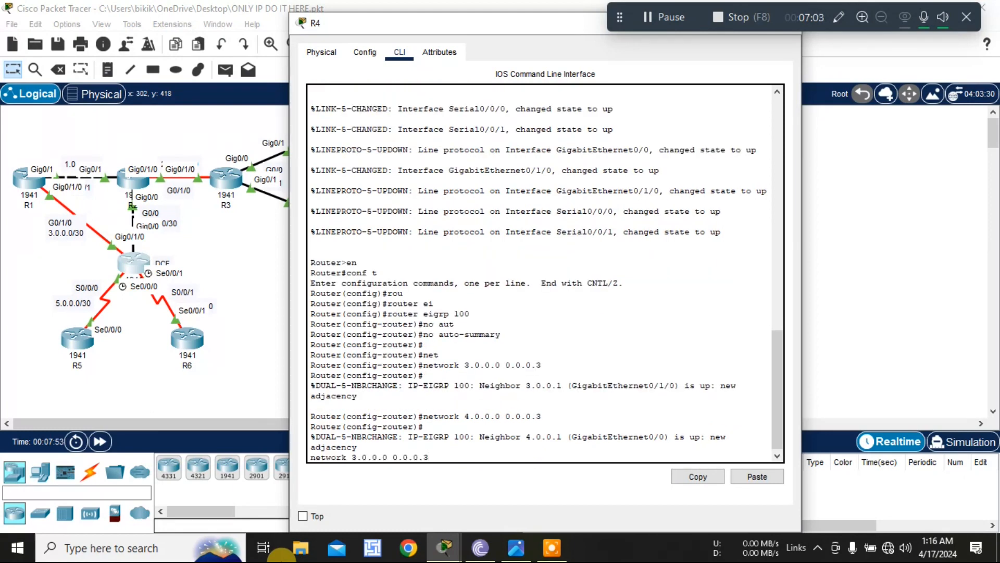
key(BackSpace)
key(BackSpace)
key(BackSpace)
key(BackSpace)
key(BackSpace)
key(BackSpace)
key(BackSpace)
key(BackSpace)
key(BackSpace)
key(BackSpace)
key(BackSpace)
key(BackSpace)
key(BackSpace)
key(BackSpace)
key(BackSpace)
key(BackSpace)
key(BackSpace)
key(BackSpace)
key(BackSpace)
key(BackSpace)
key(BackSpace)
key(Return)
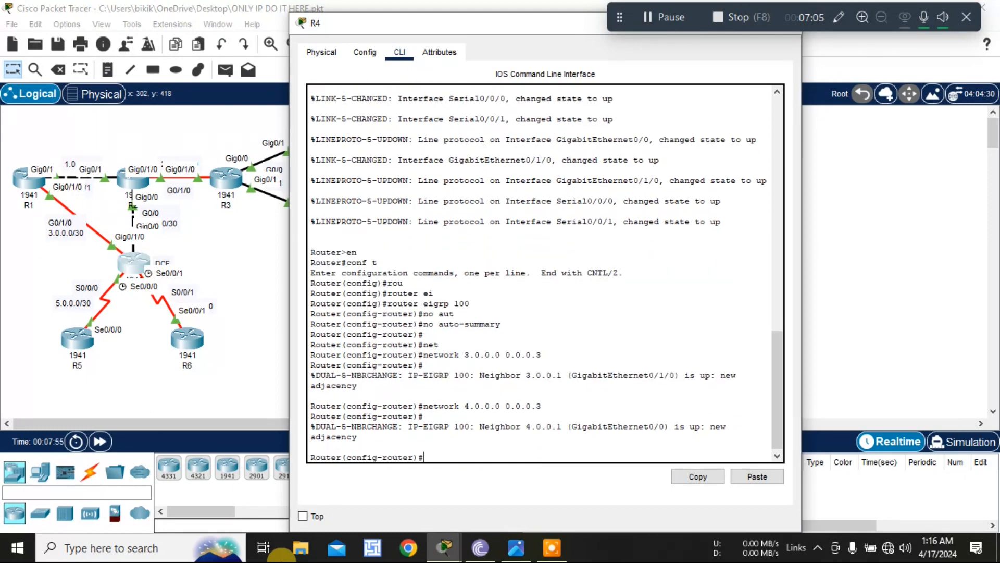
Advertise network 5.0.0.0 with wildcard mask 0.0.0.3 in EIGRP 100 on R4
key(Up)
key(Up)
key(Up)
key(Up)
key(Up)
key(Up)
key(Down)
key(Down)
key(Down)
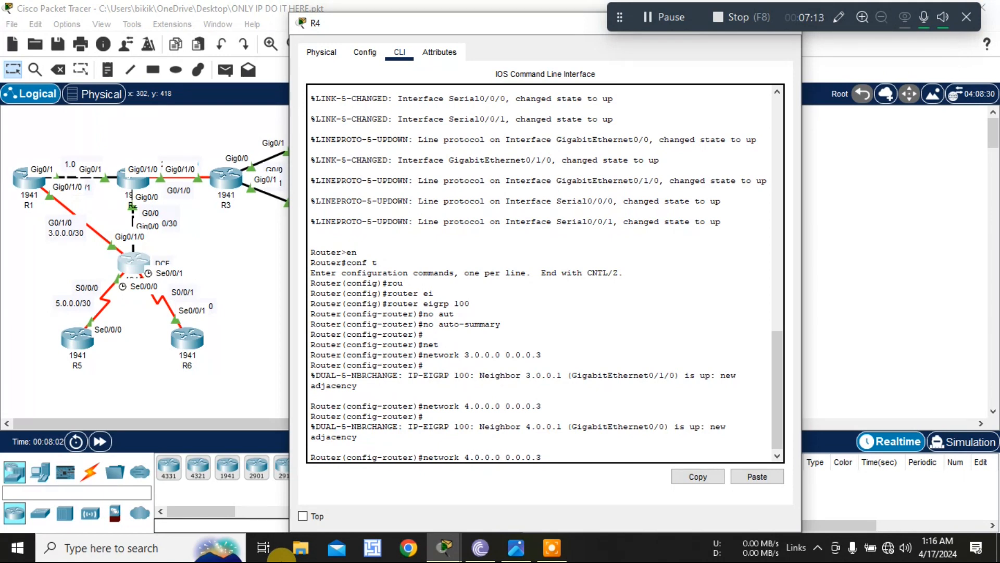
key(BackSpace)
text(5)
key(Return)
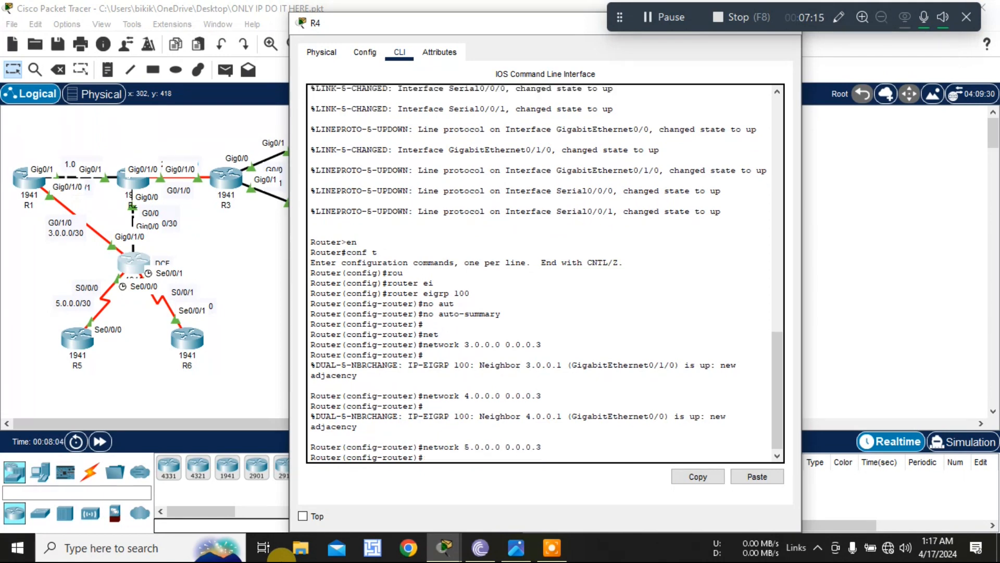
Advertise network 6.0.0.0 with wildcard mask 0.0.0.3 in EIGRP 100 on R4
key(Up)
key(Left)
key(Left)
key(Left)
key(Left)
key(Left)
key(Left)
key(Left)
key(Left)
key(Left)
key(Left)
key(Left)
key(Left)
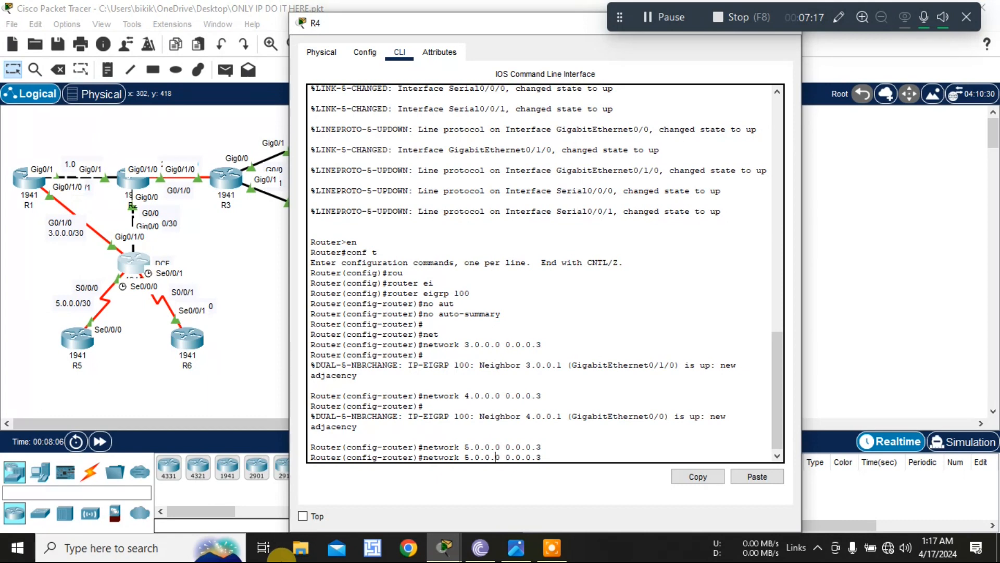
key(BackSpace)
text(6)
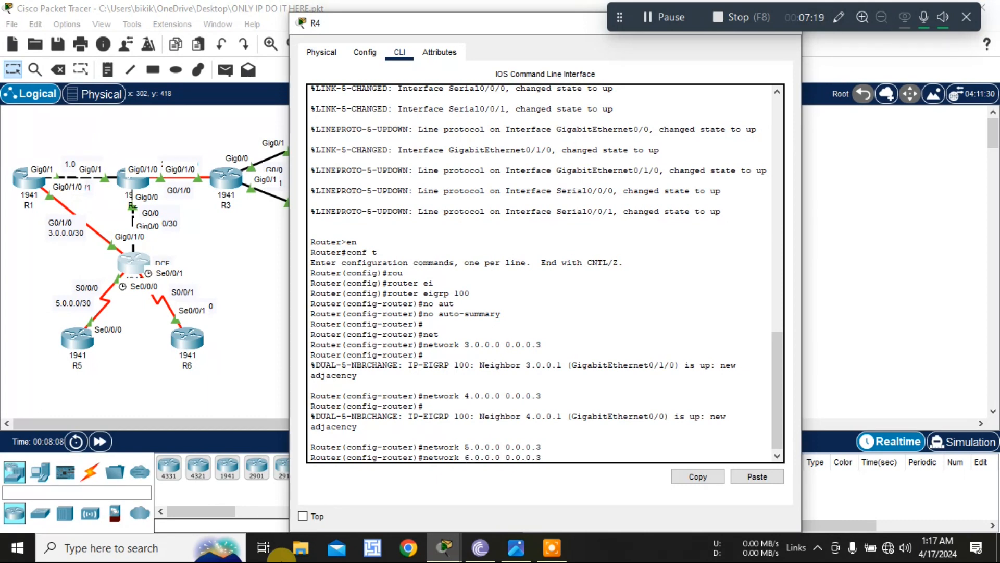
key(Return)
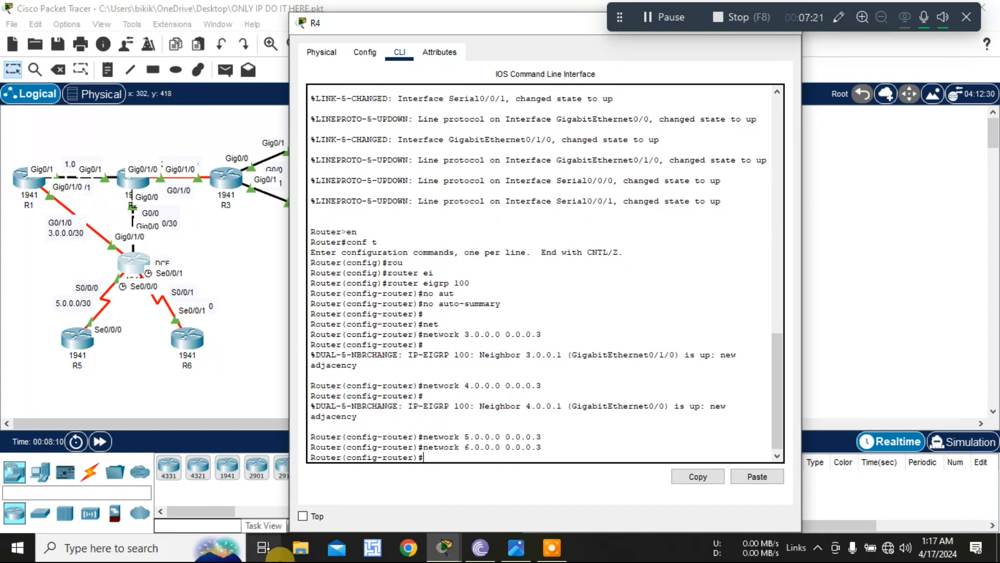
Close R4's configuration window and bring the topology workspace back to full-screen size
drag(554, 10, 553, 22)
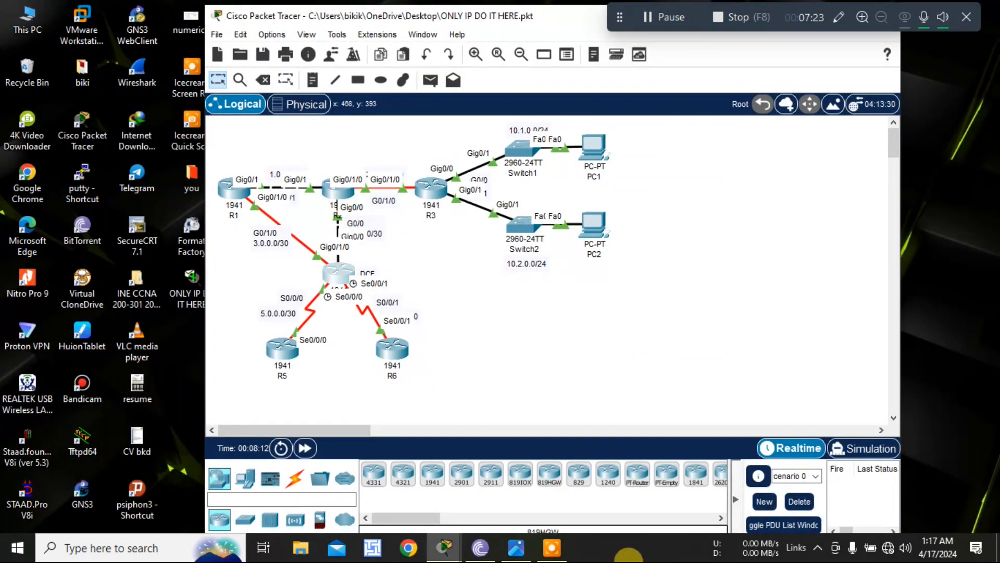
mouse_move(445, 547)
click(540, 441)
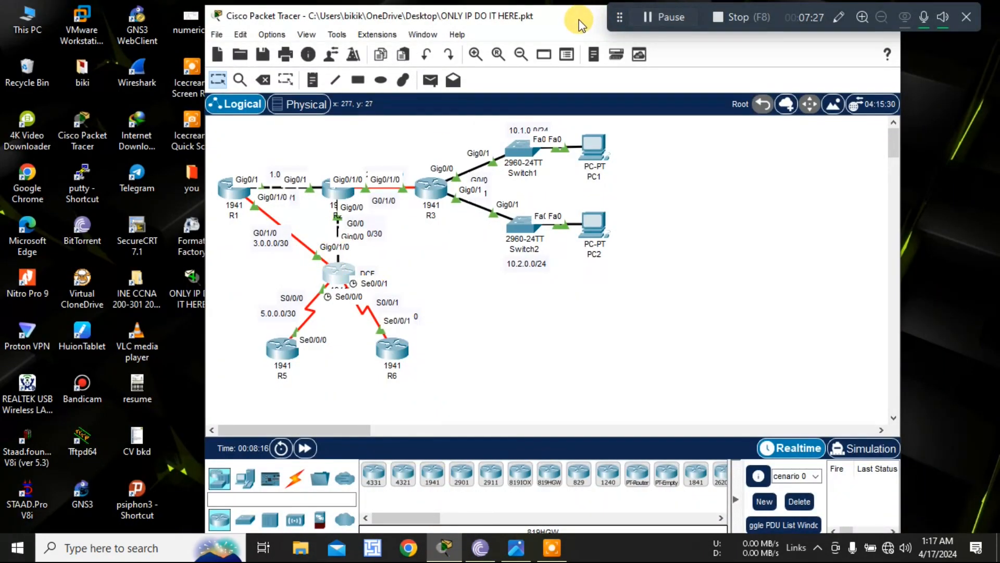
drag(580, 20, 404, 20)
drag(550, 20, 551, 115)
click(674, 110)
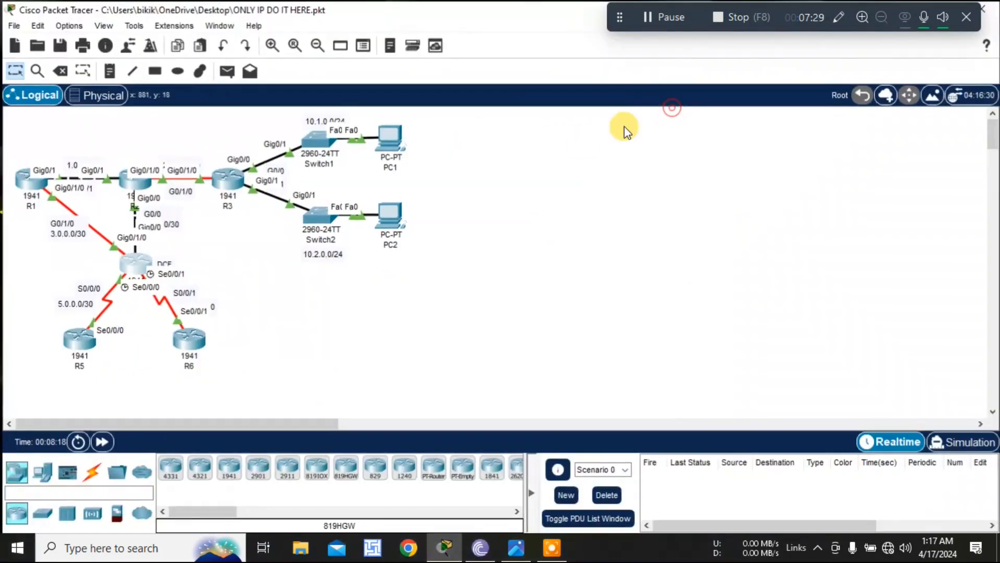
Open R5's command line and enter global configuration mode from privileged EXEC mode
click(82, 342)
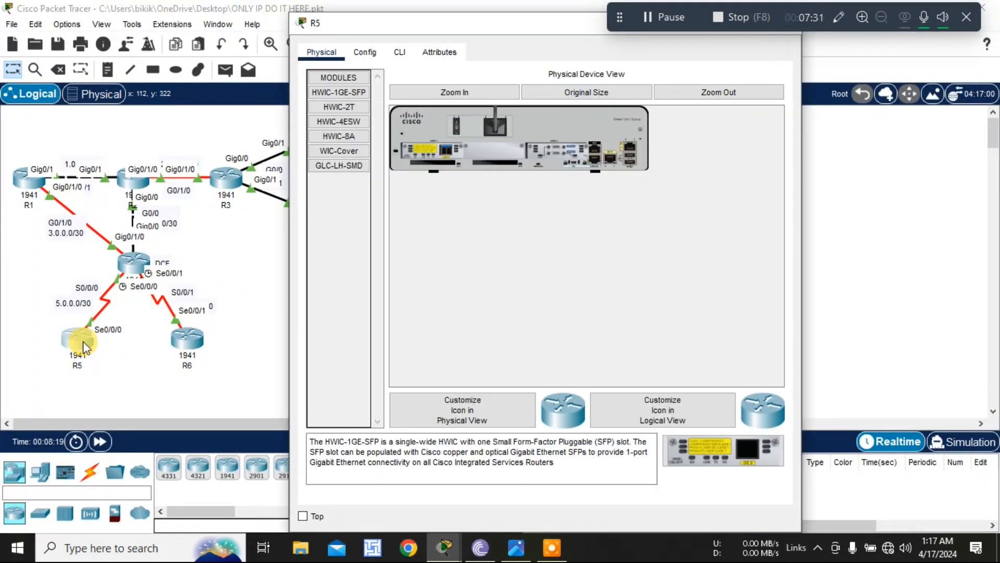
click(399, 56)
key(Return)
text(en)
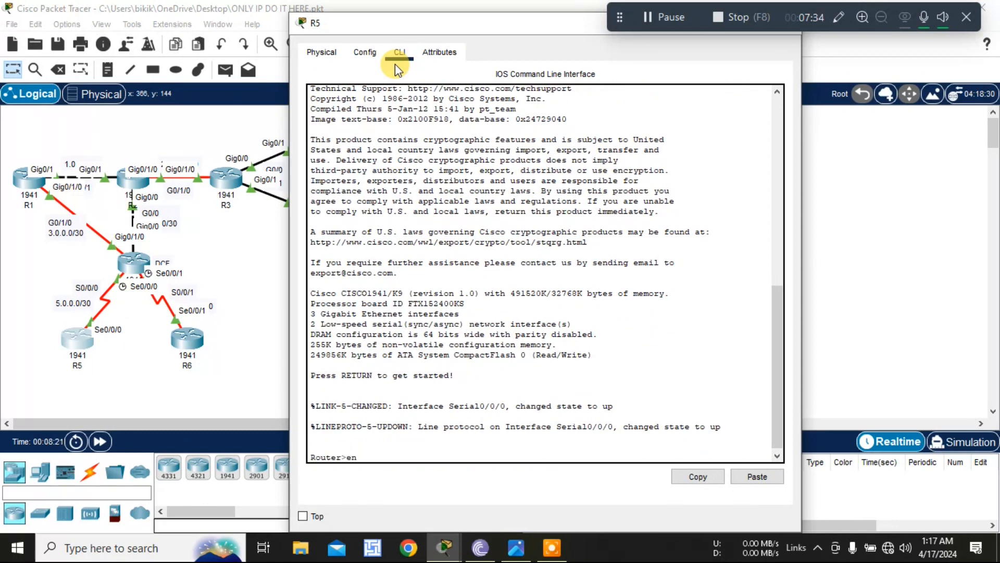
key(Return)
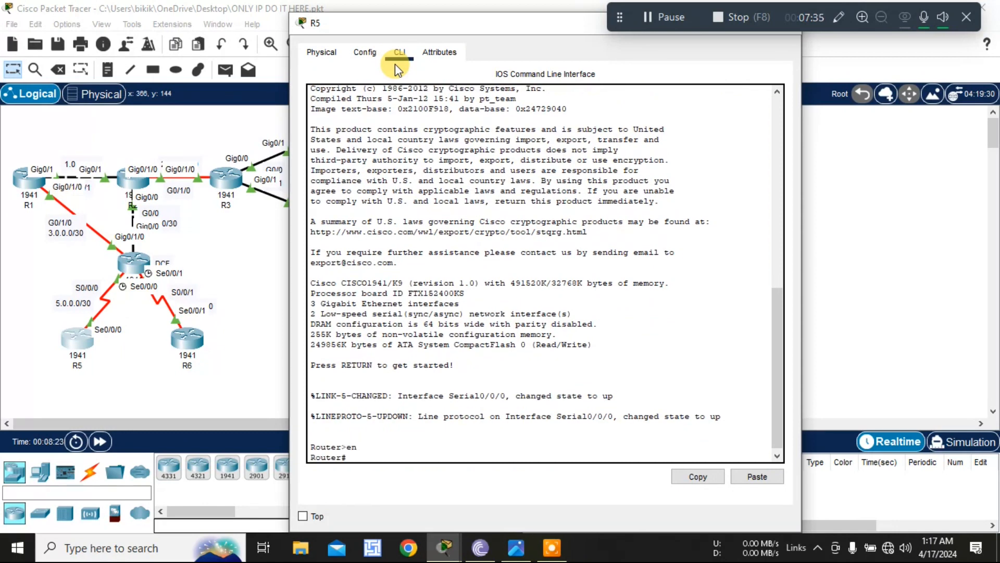
text(conf t)
key(Return)
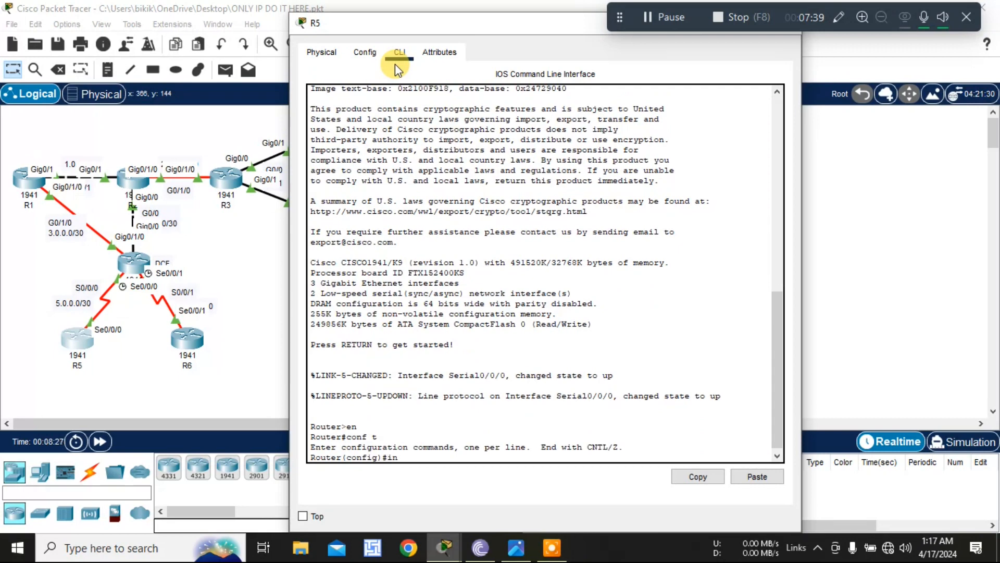
Enter router configuration mode for EIGRP 100 on R5
text(rou)
key(Tab)
text(e)
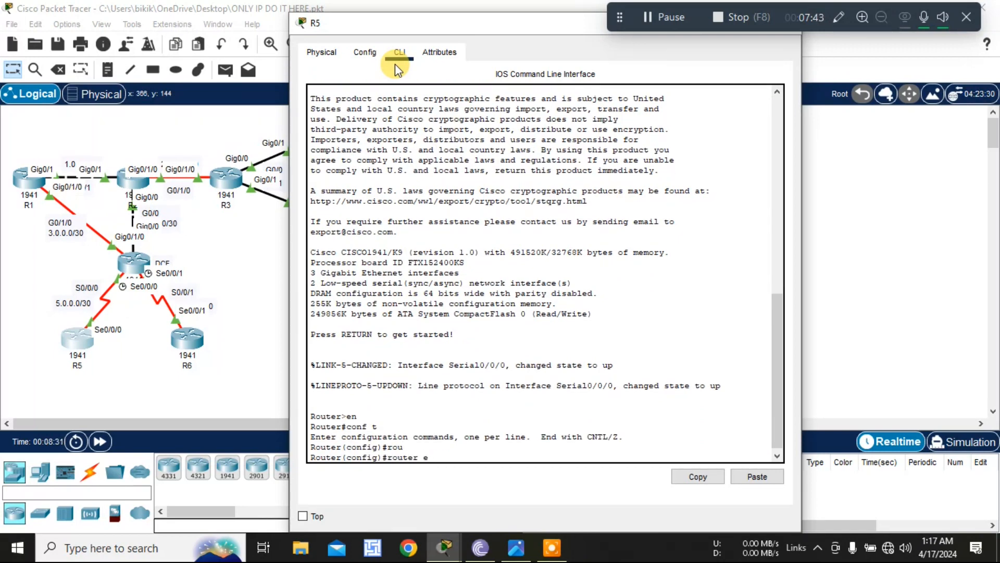
text(i)
key(Tab)
key(Return)
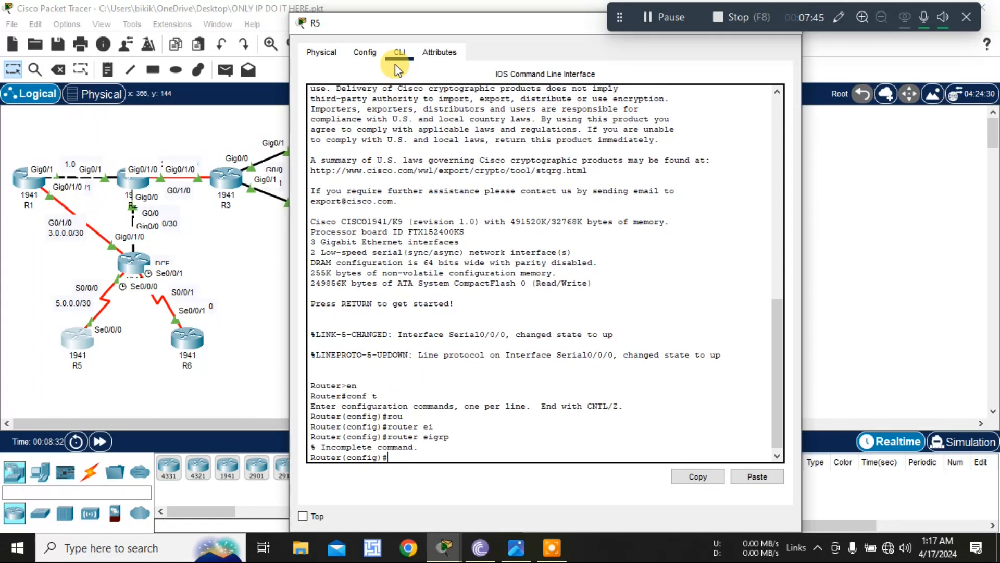
key(Up)
text(100)
key(Return)
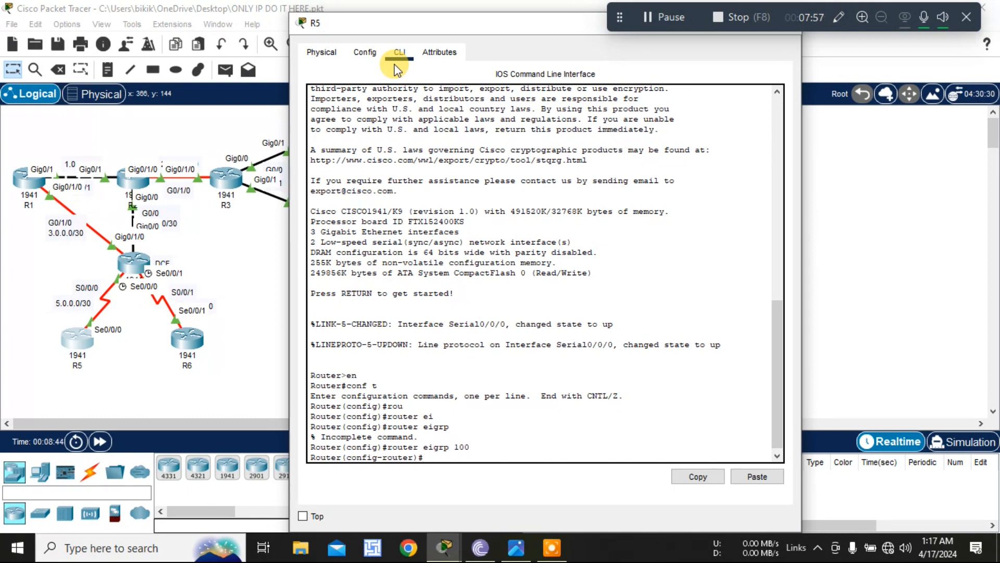
Disable automatic summarization for EIGRP 100 on R5 with no auto-summary
text(no a)
text(u)
key(Tab)
key(Return)
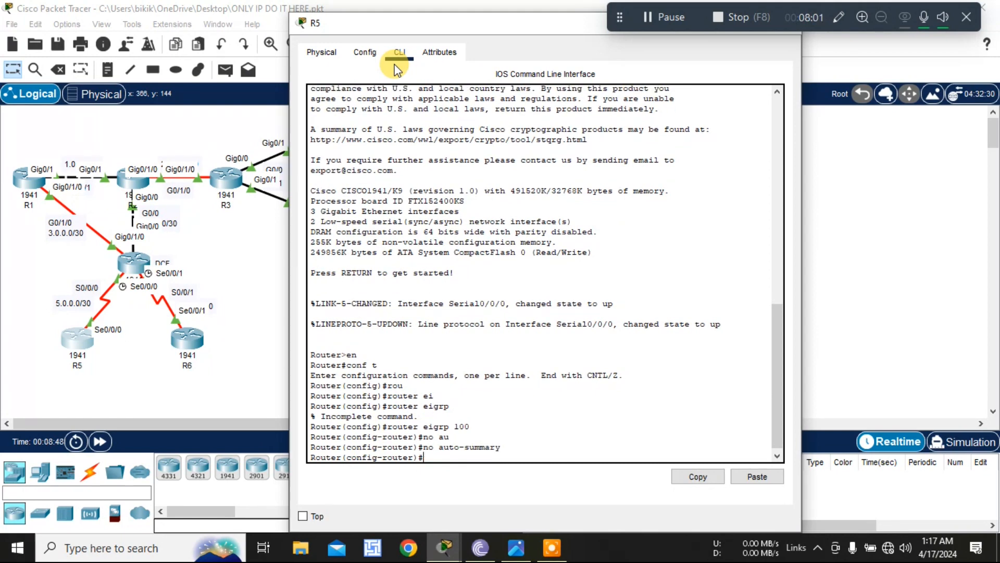
Advertise network 5.0.0.0 with wildcard mask 0.0.0.3 in EIGRP 100 on R5, and close its configuration window
text(net)
key(Tab)
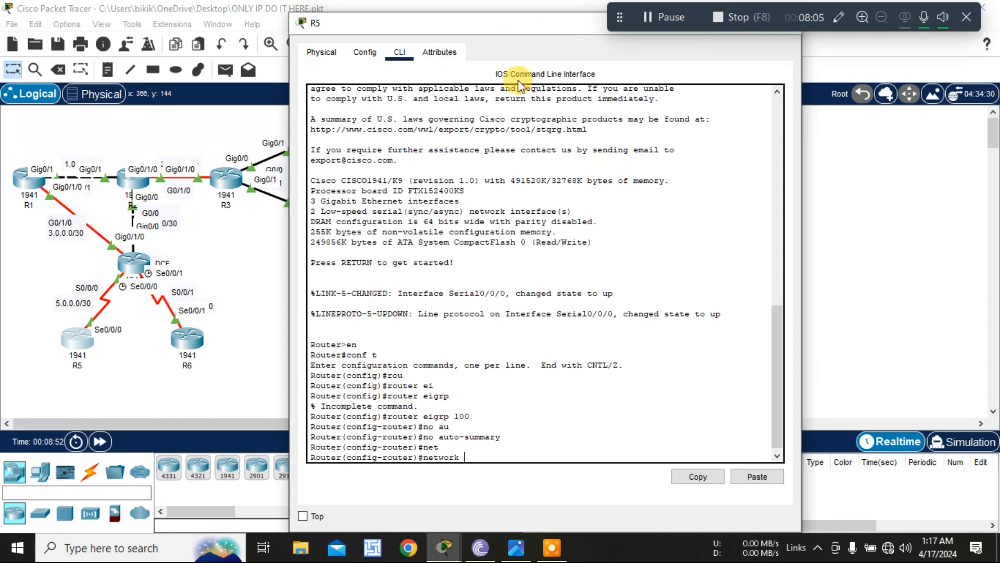
text(5.0.0.0 0.0.0.3)
key(Return)
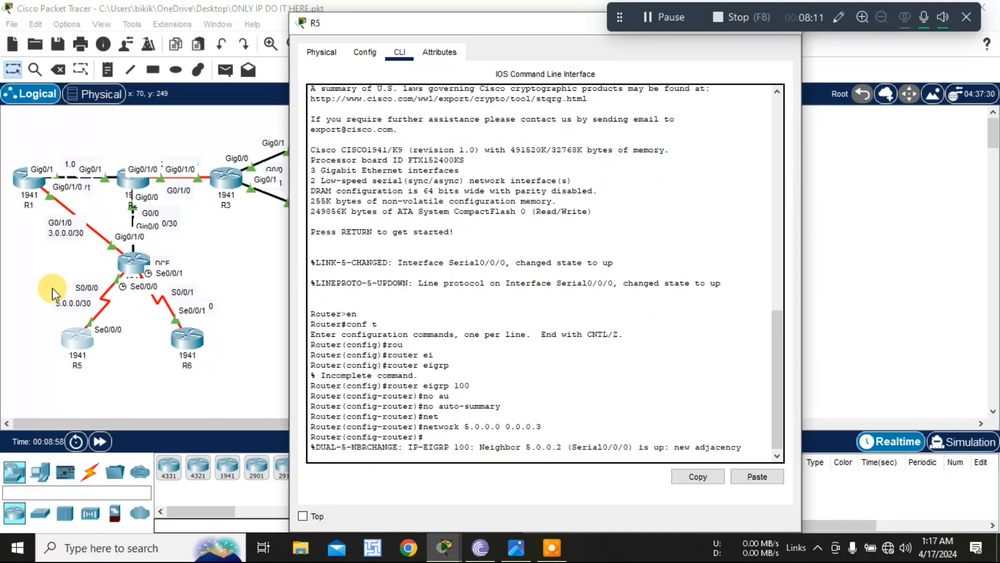
drag(512, 28, 389, 65)
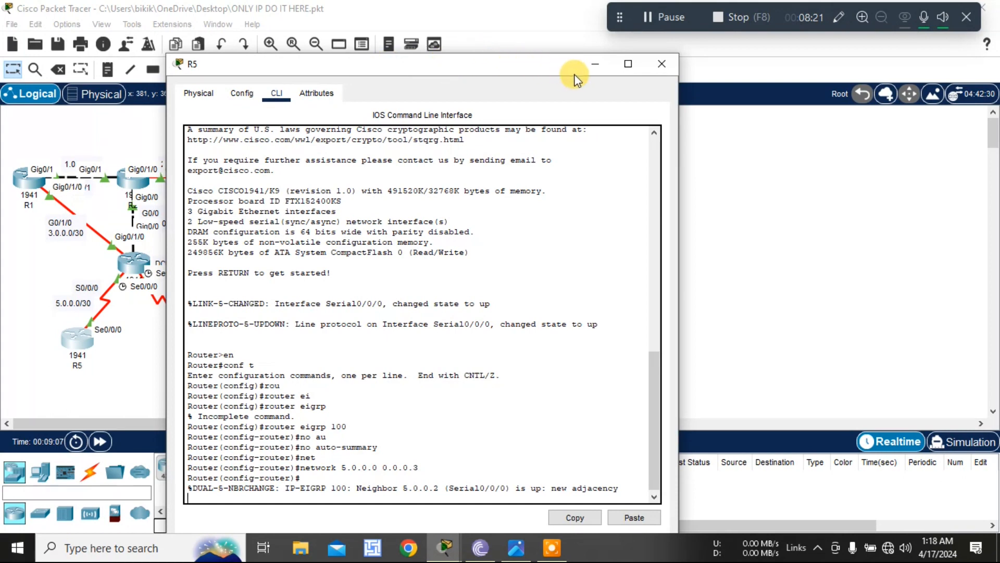
click(653, 62)
Open R6's command line and enter global configuration mode from privileged EXEC mode
click(202, 334)
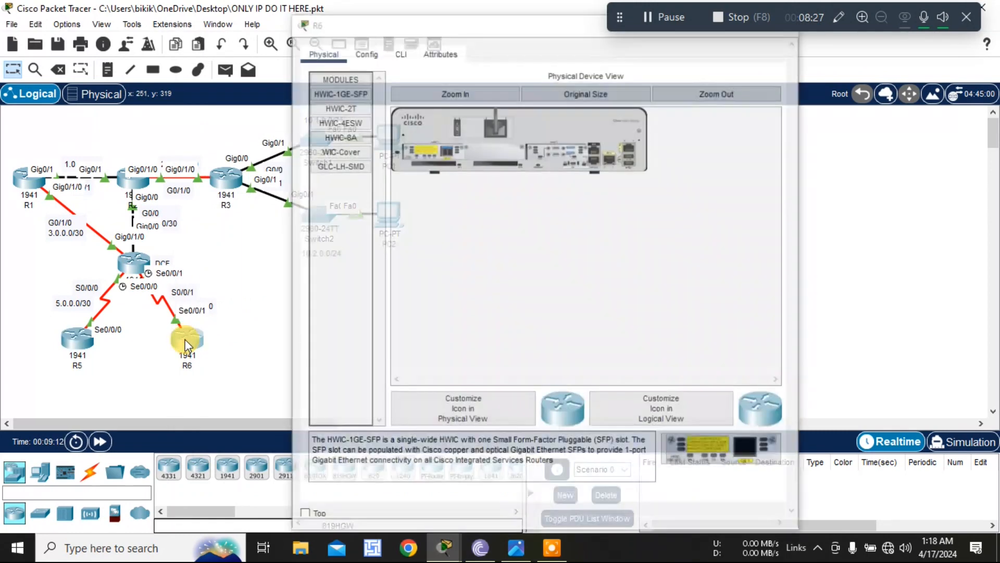
click(406, 56)
key(Return)
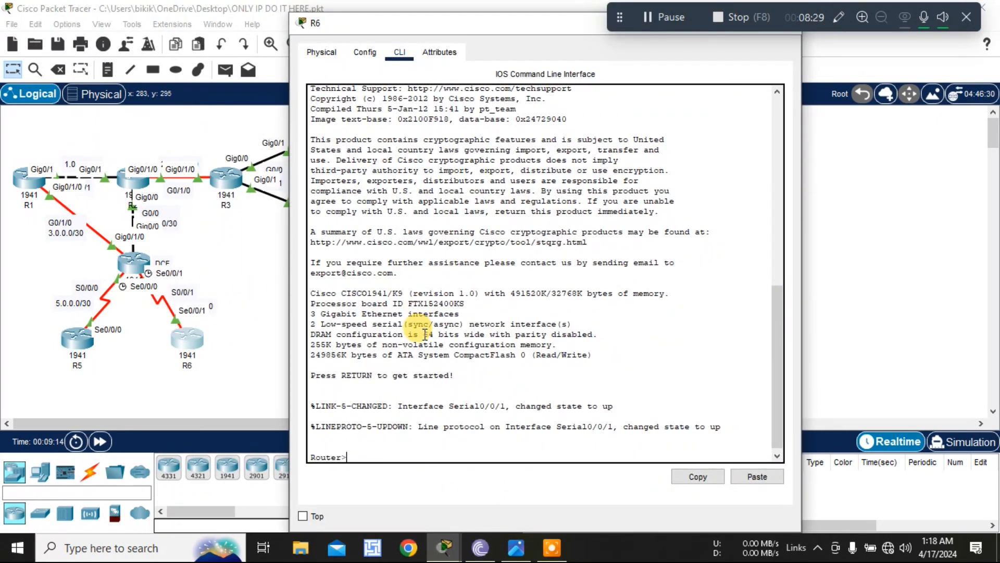
text(en)
key(Return)
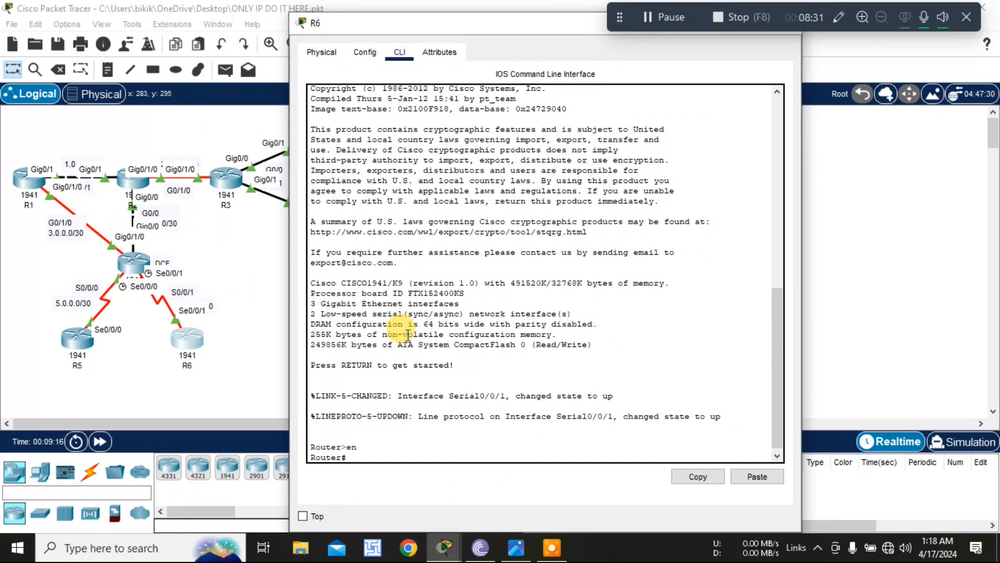
text(con)
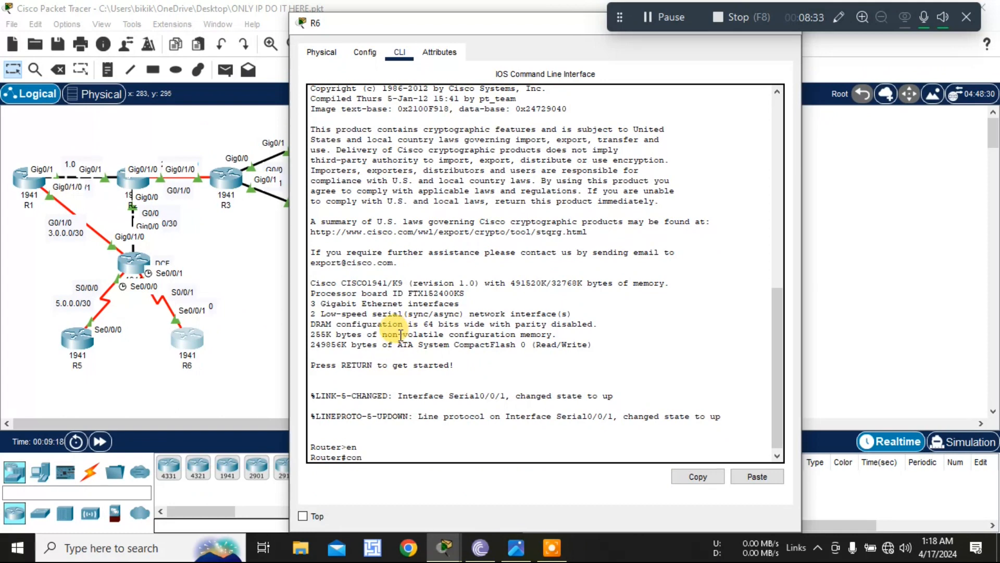
key(Tab)
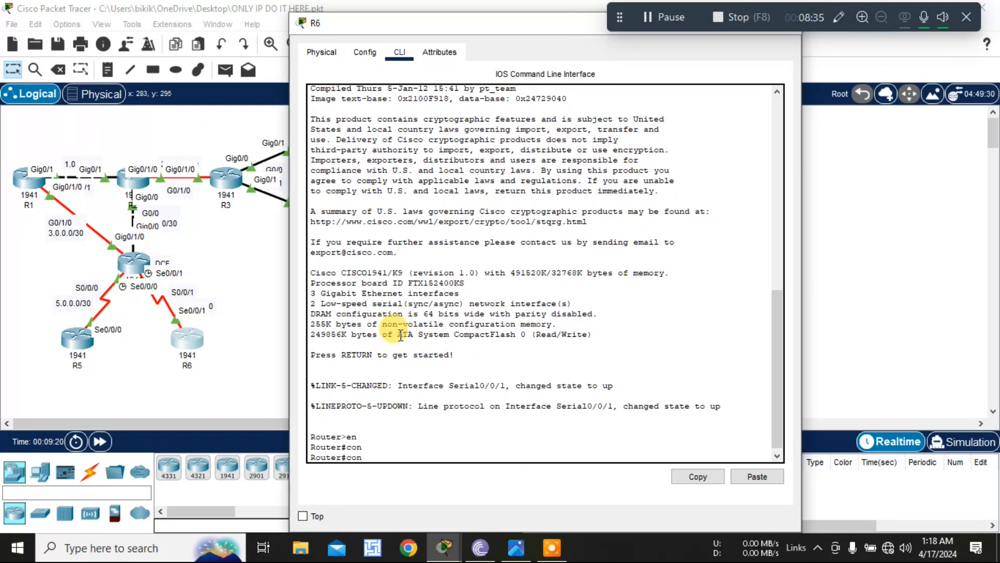
text(fi t)
key(Return)
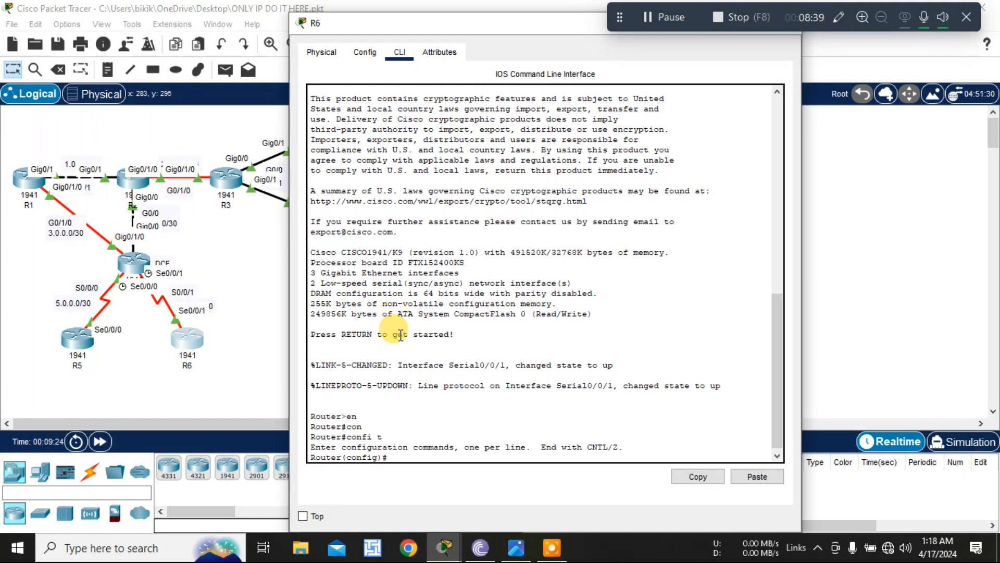
Enter router configuration mode for EIGRP 100 on R6
text(rou)
key(Tab)
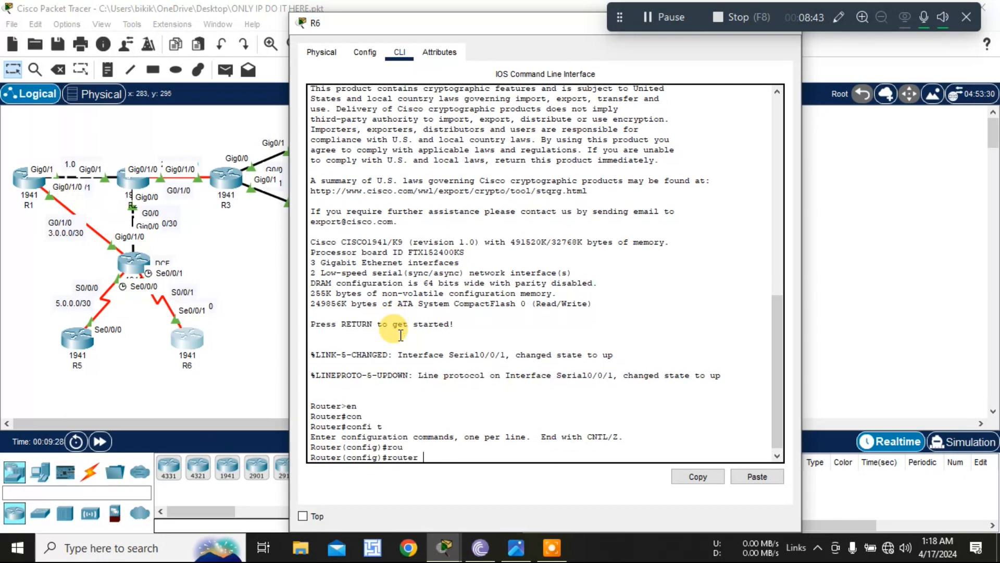
text(eig)
key(Tab)
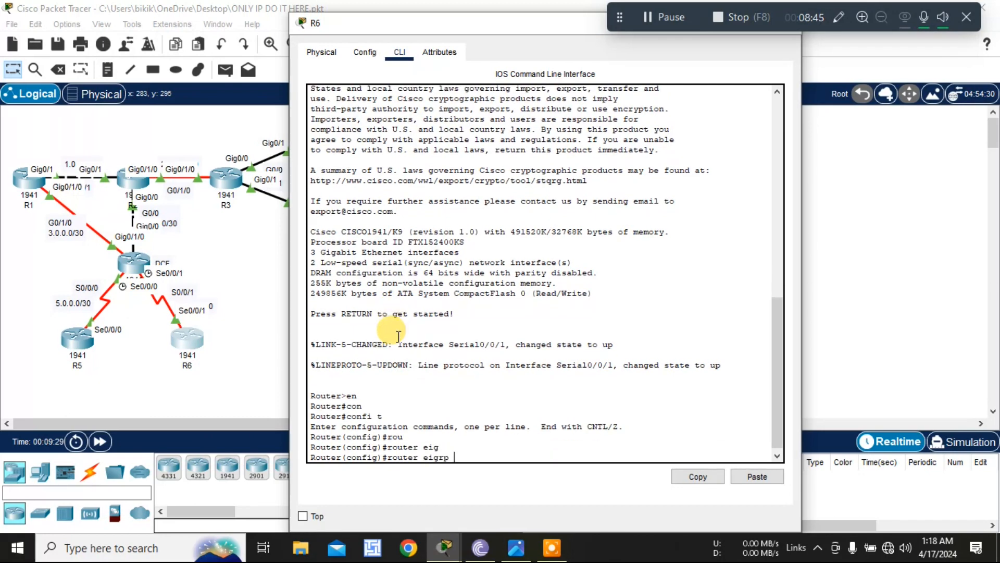
key(Return)
key(Up)
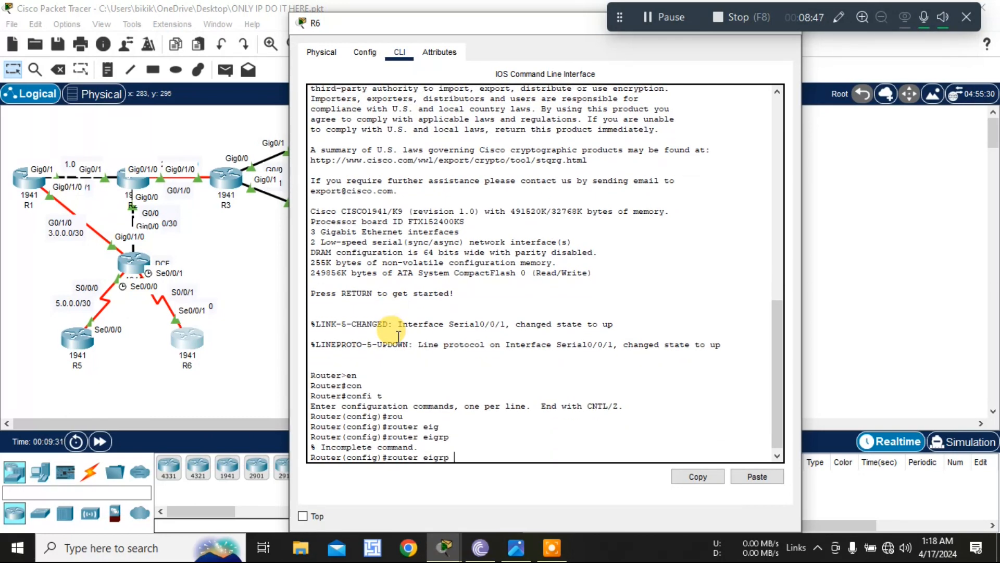
text(100)
key(Return)
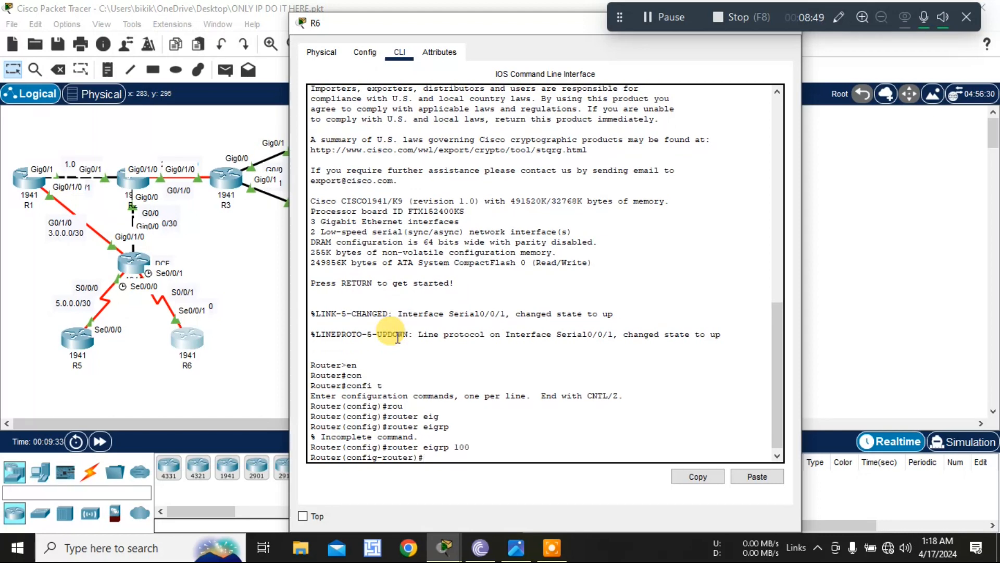
Disable automatic summarization for EIGRP 100 on R6 with no auto-summary
text(no aut)
key(Tab)
key(Return)
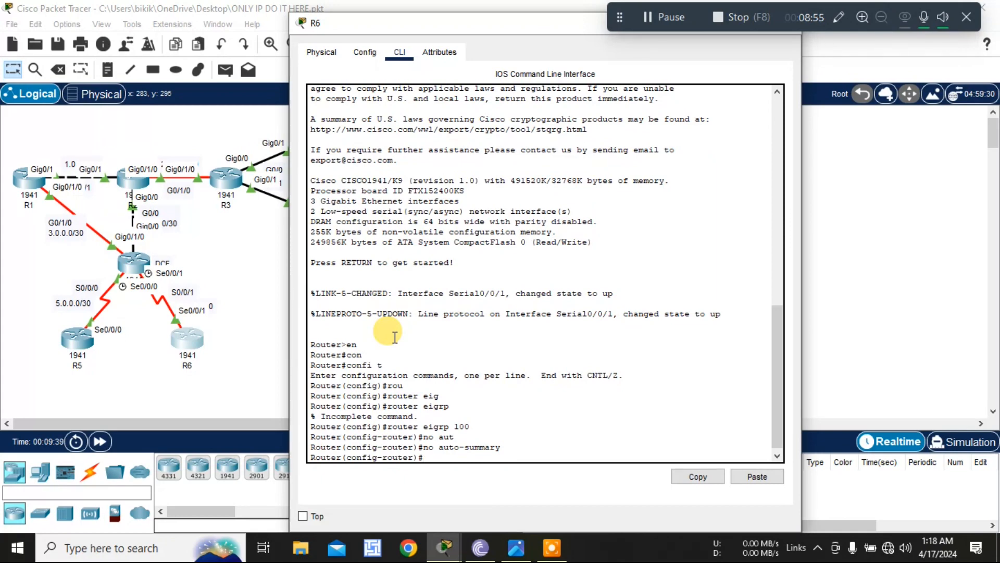
Advertise network 6.0.0.0 with wildcard mask 0.0.0.3 in EIGRP 100 on R6, and close its configuration window
text(net)
key(Tab)
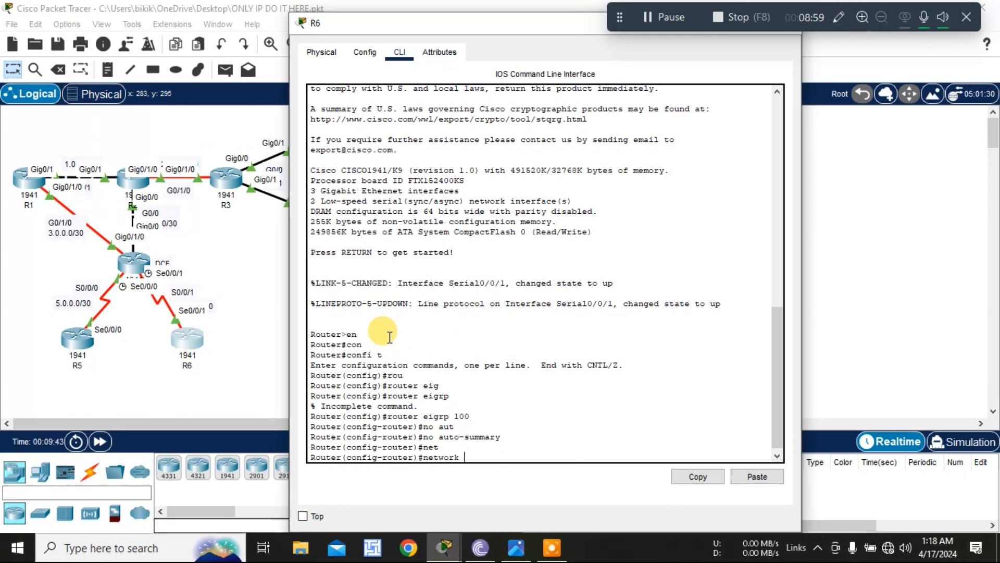
text(6.0.0.0 )
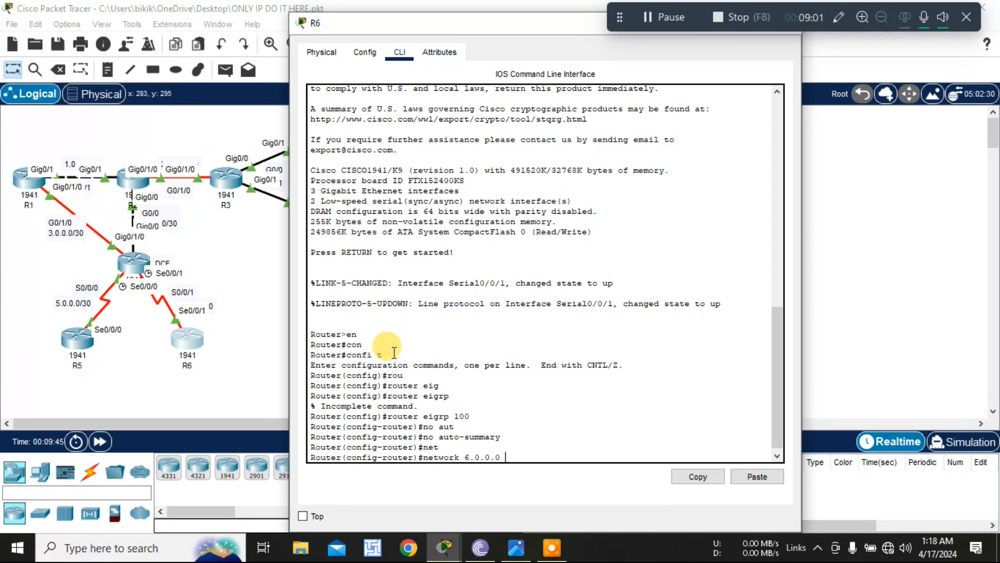
text(0.0.0.3)
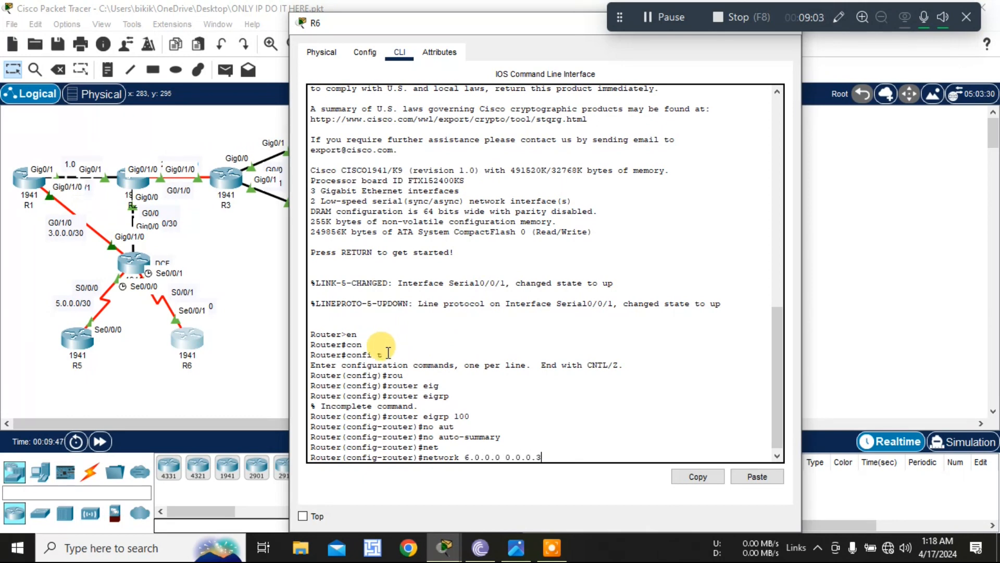
key(Return)
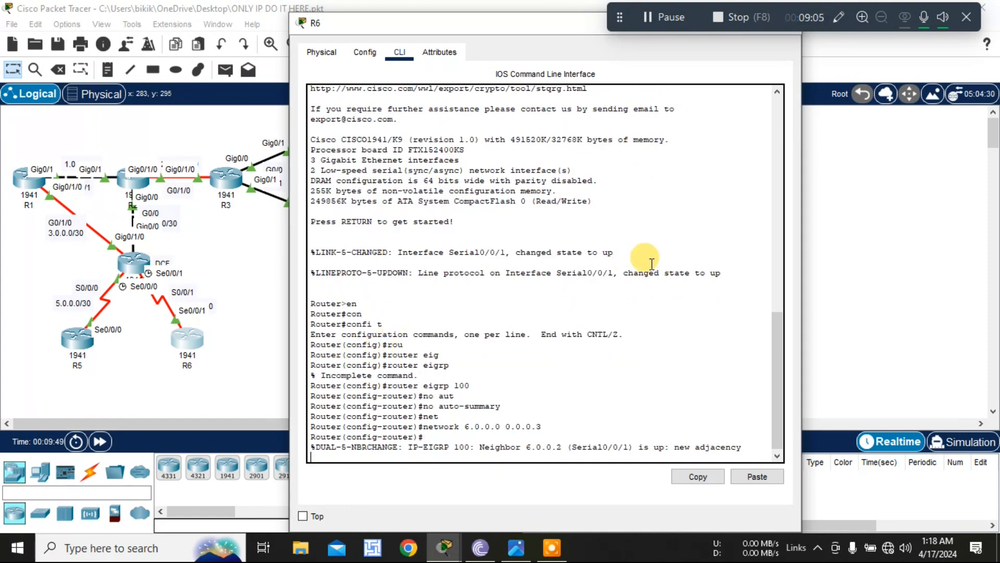
drag(523, 24, 327, 98)
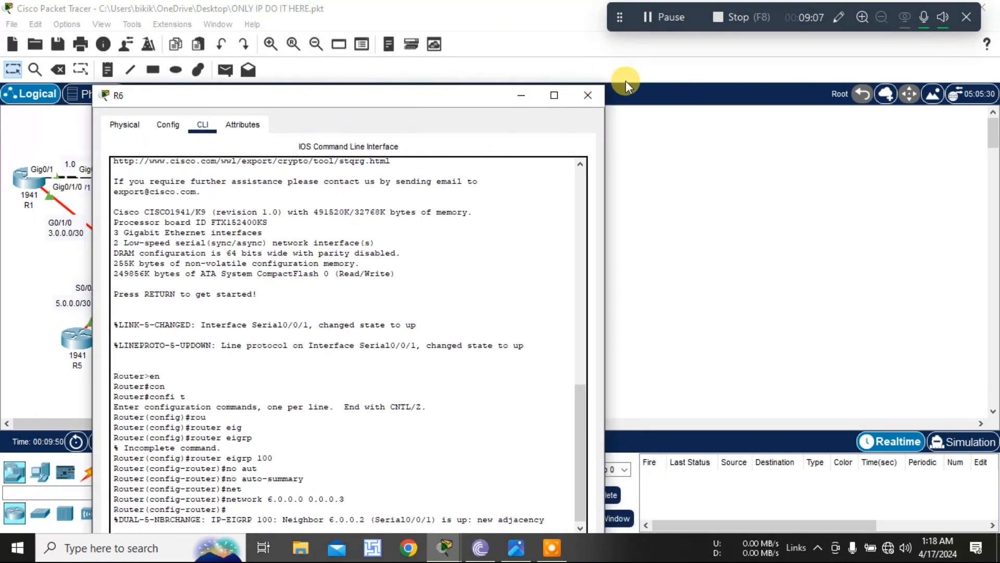
click(586, 100)
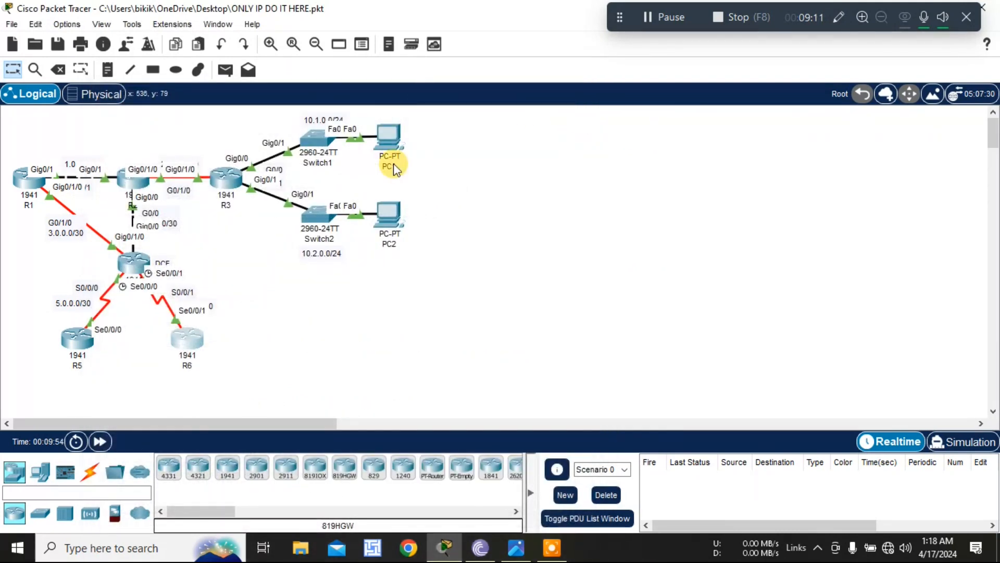
Send a simple PDU from R5 to R6 to test connectivity between the two serial-connected routers
click(390, 156)
click(599, 207)
click(225, 69)
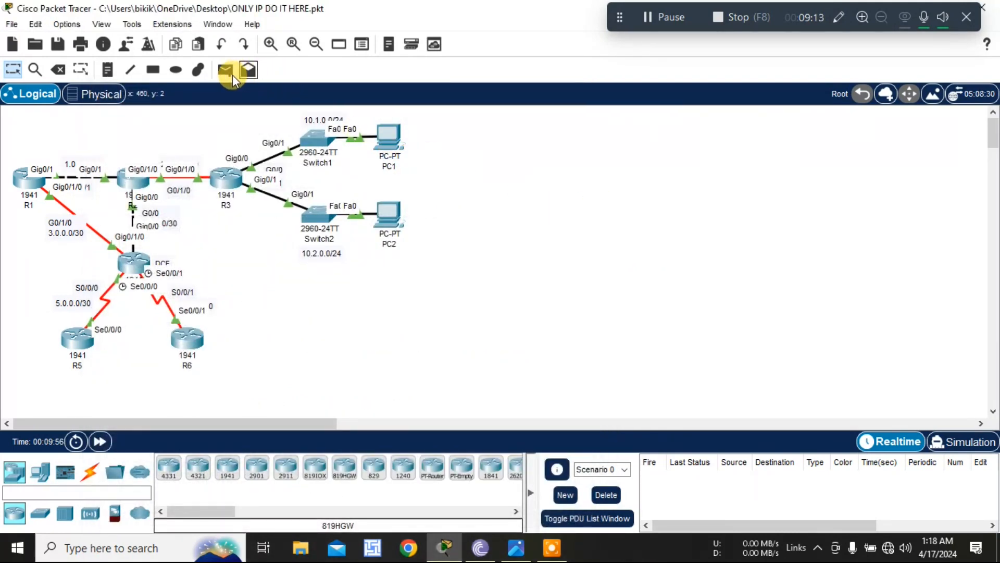
click(186, 339)
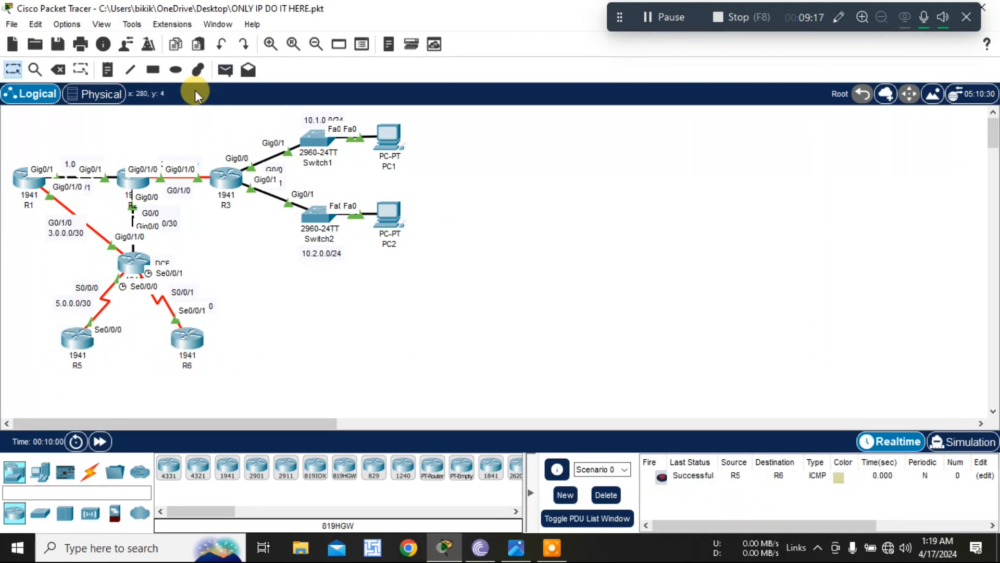
Send simple PDUs from R5 to R4 and from R5 to R3
click(225, 69)
click(101, 348)
click(134, 263)
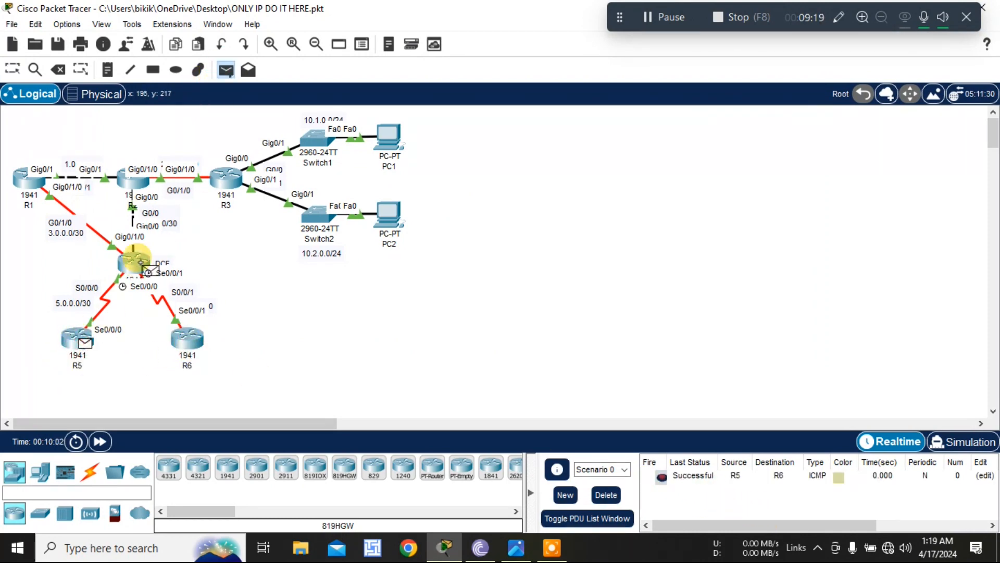
click(225, 69)
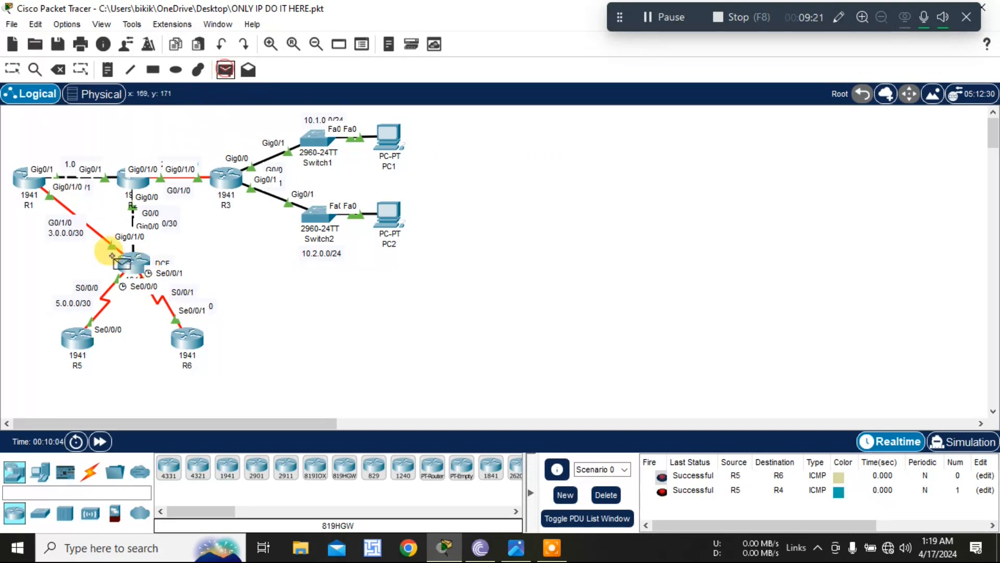
click(78, 342)
click(226, 178)
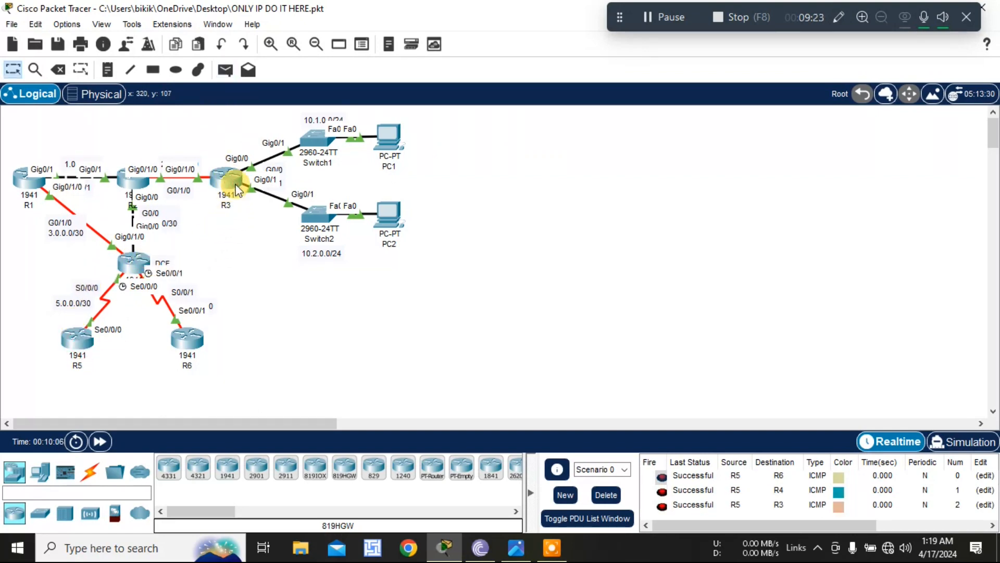
Send a simple PDU from R5 to PC1, and fire that PDU again from the PDU list
click(226, 71)
click(71, 336)
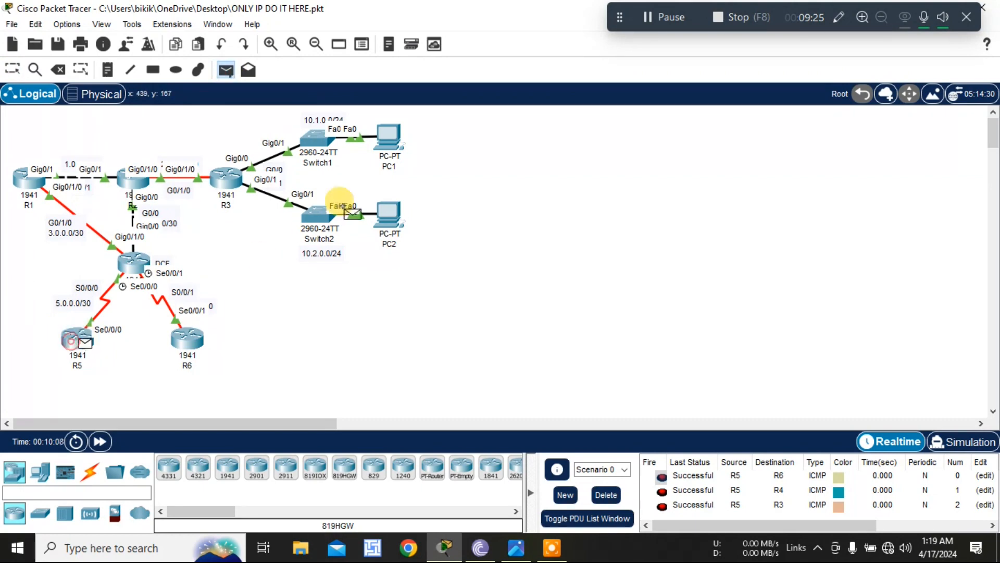
click(389, 138)
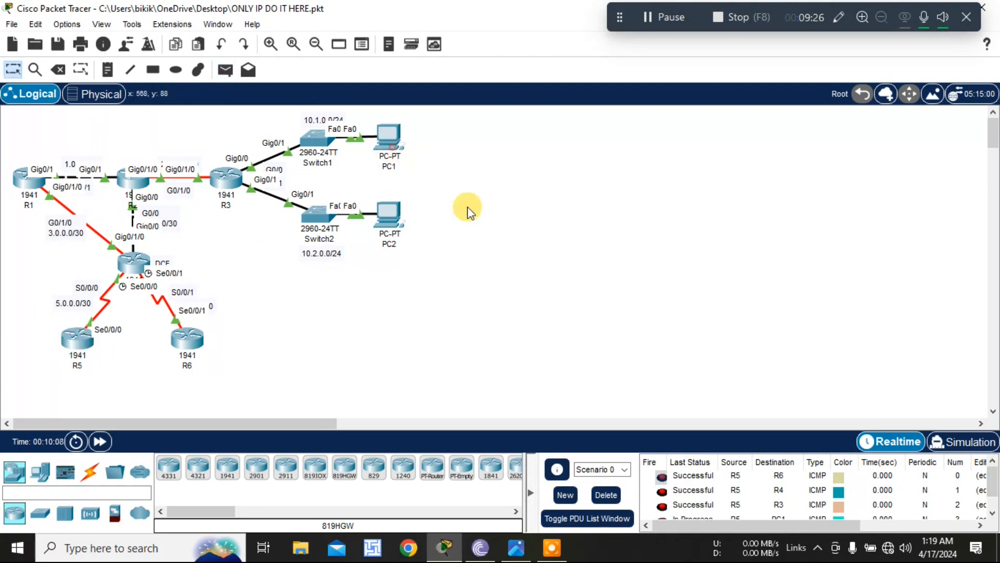
scroll(682, 503, down, 1)
double_click(663, 506)
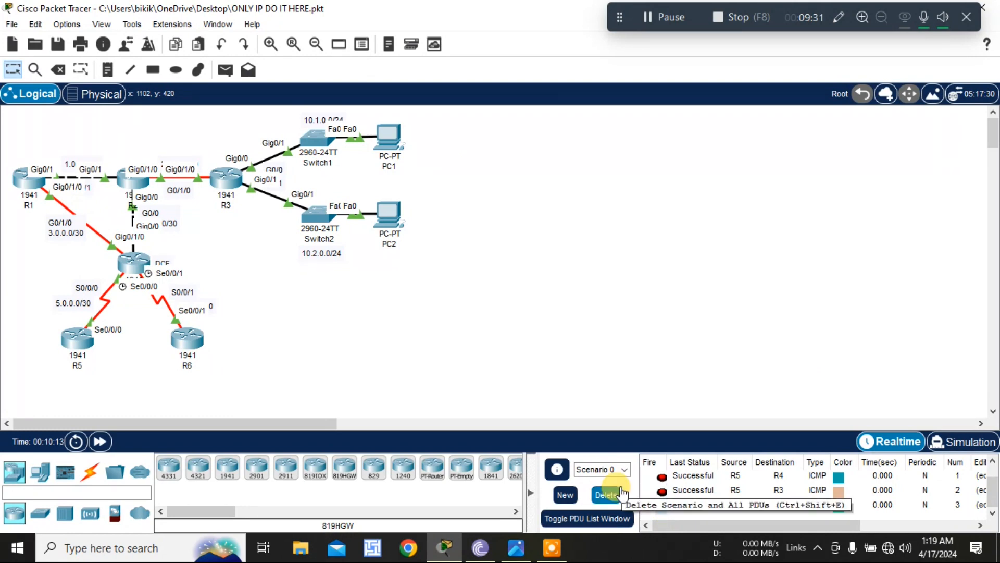
Send a simple PDU from R6 to R1 to test connectivity across the EIGRP network
click(225, 69)
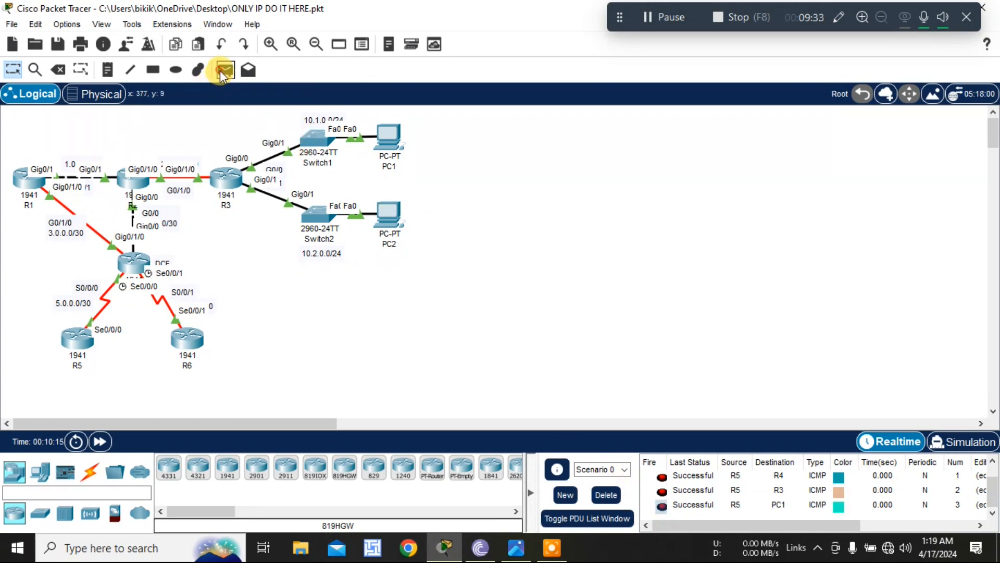
click(187, 339)
click(35, 181)
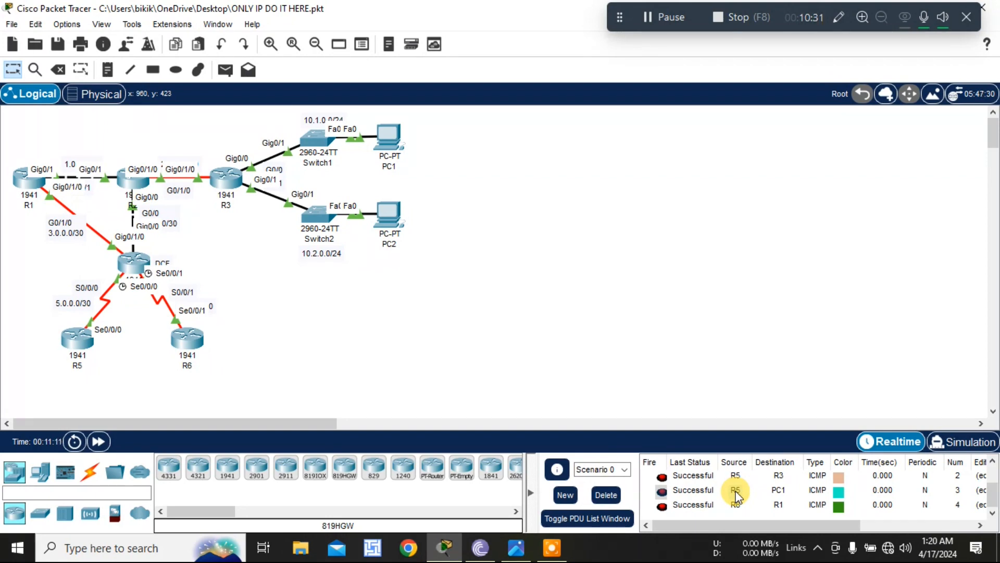
click(724, 17)
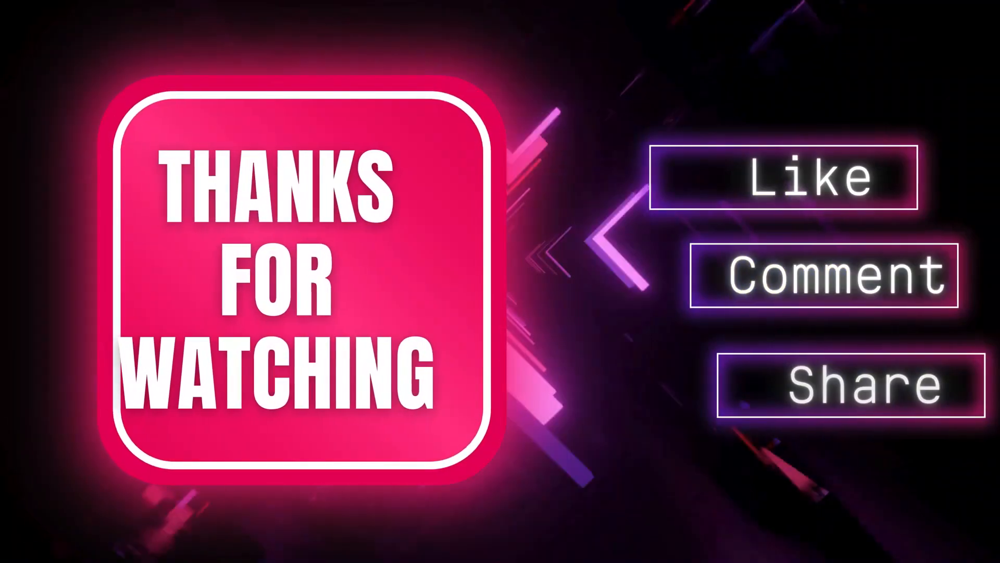